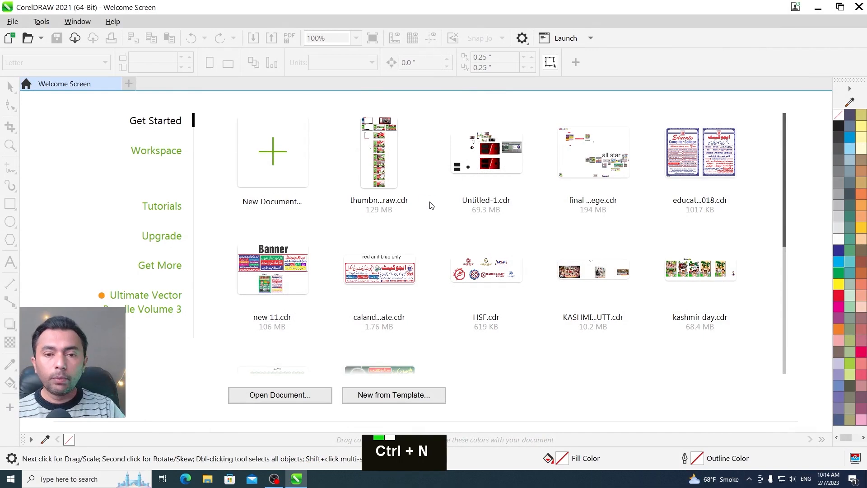
Create a new Letter document and draw a square about 4.7 in wide near the page's upper half, filled with red
key(Return)
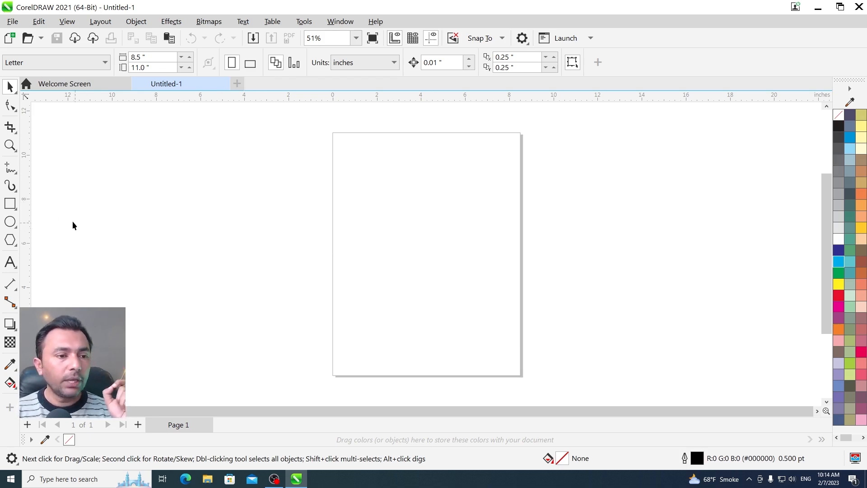
click(10, 203)
drag(343, 174, 447, 277)
click(838, 296)
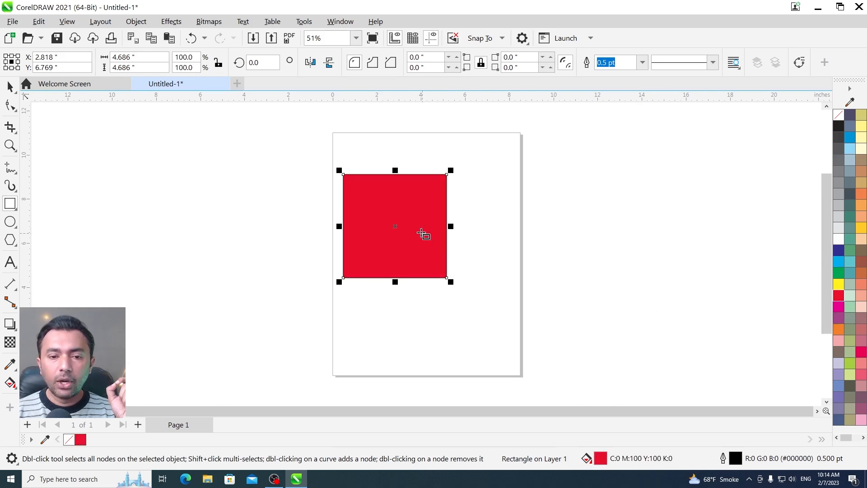
Make three overlapping copies of the red square, staggering two down the page and placing the last one in front
click(9, 86)
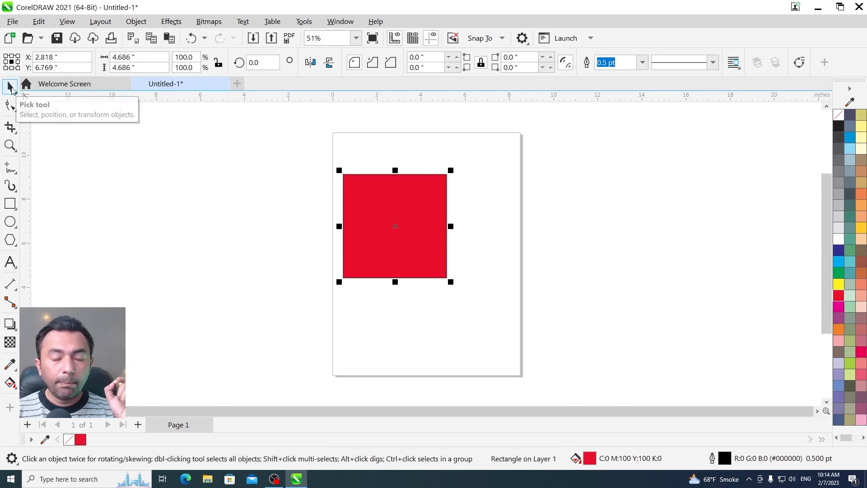
drag(389, 219, 392, 272)
key(space)
key(space)
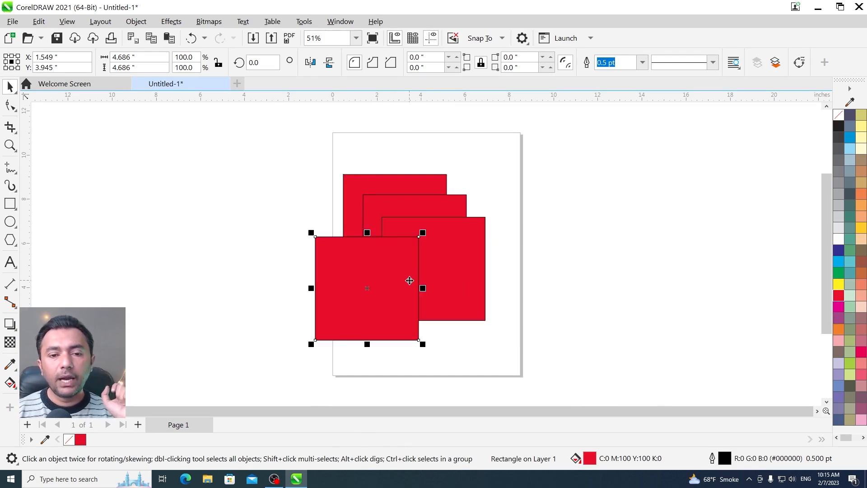
Recolour the rearmost square dark blue, the third square cyan and the frontmost square green, keeping the second one red
key(F2)
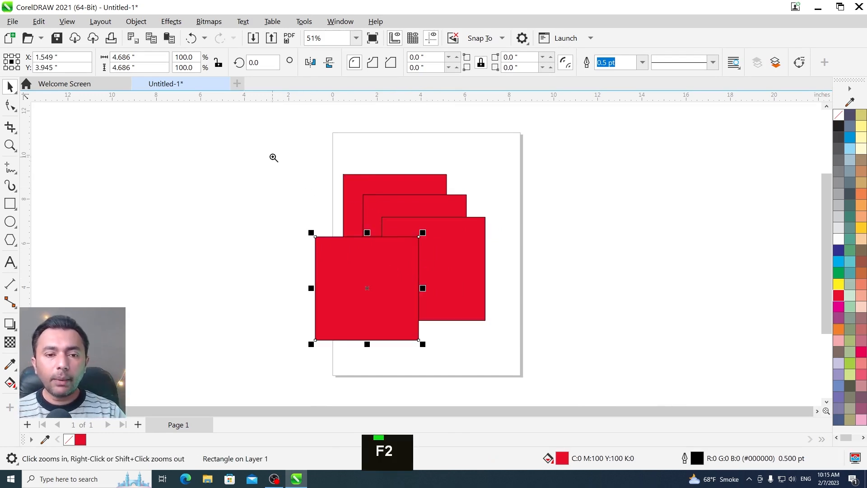
drag(273, 158, 565, 363)
click(359, 149)
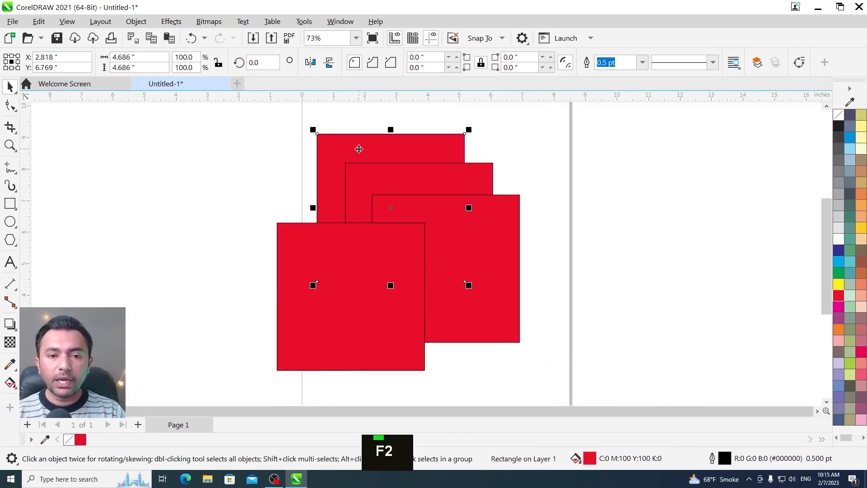
click(839, 250)
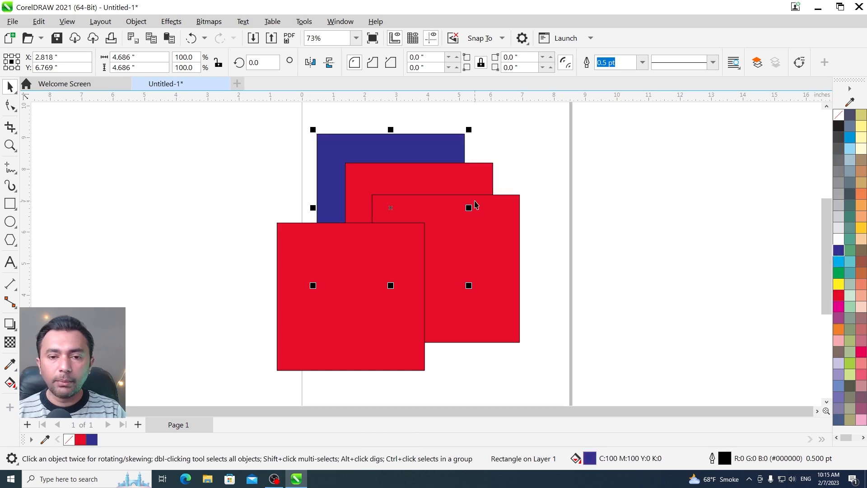
click(470, 181)
click(483, 228)
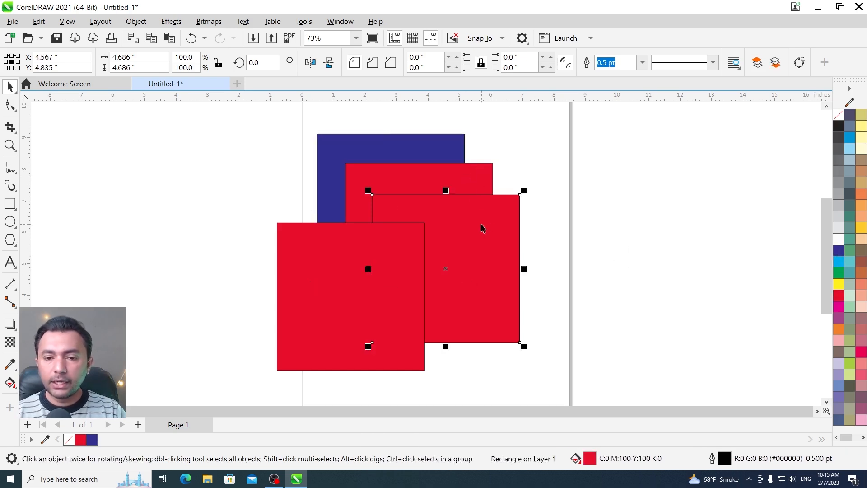
click(839, 261)
click(421, 281)
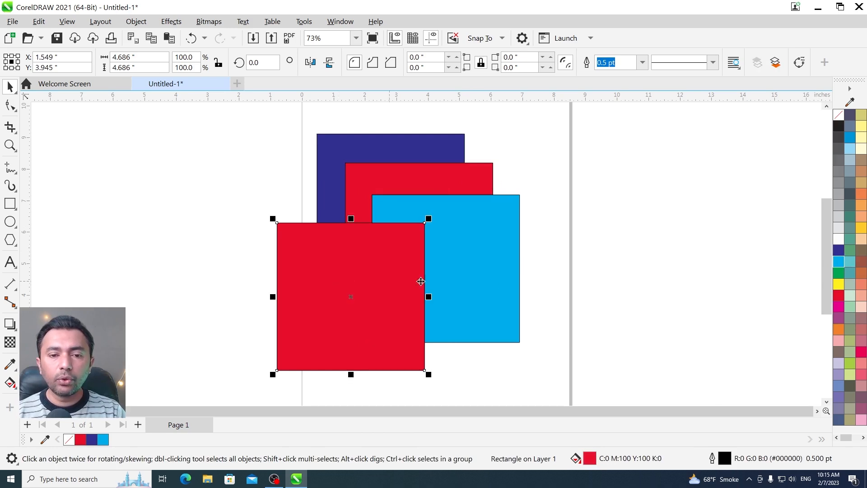
click(838, 273)
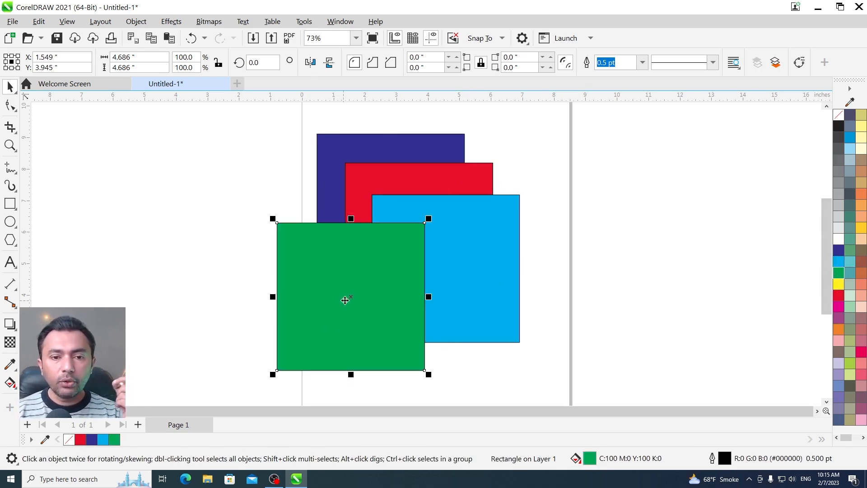
Move the green square slightly up and switch it between the back and front of the stack, ending at the back
drag(352, 298, 353, 284)
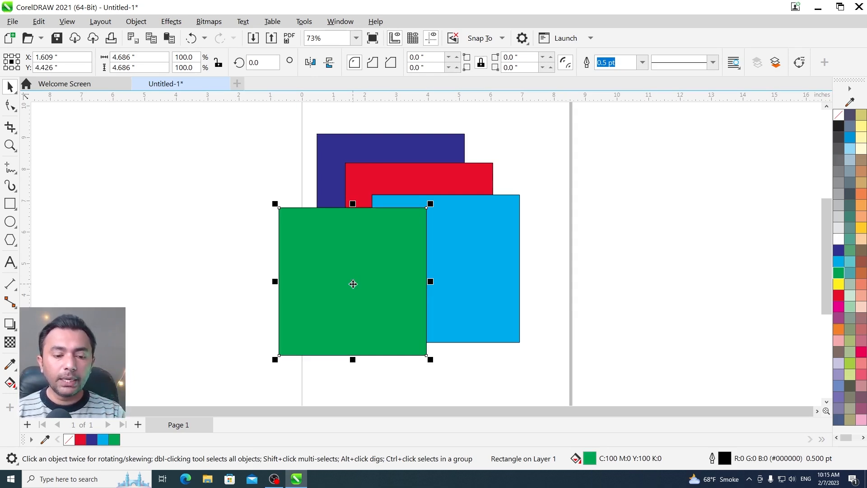
key(shift)
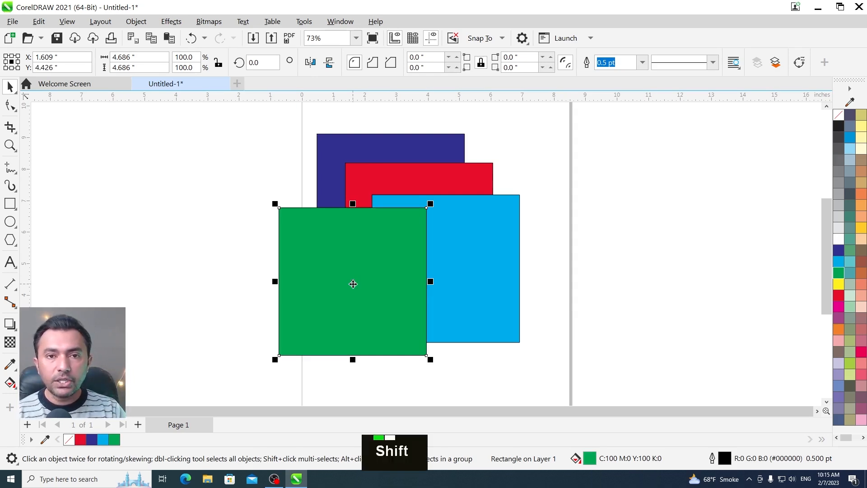
key(shift+Page_Down)
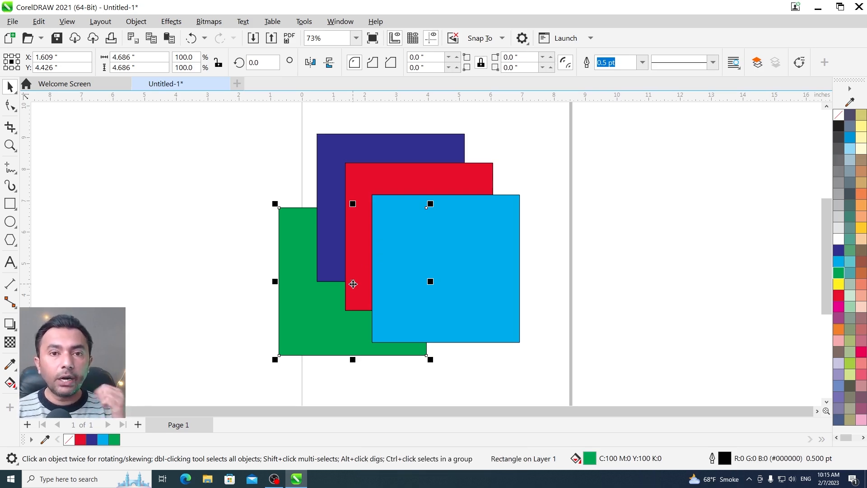
key(shift)
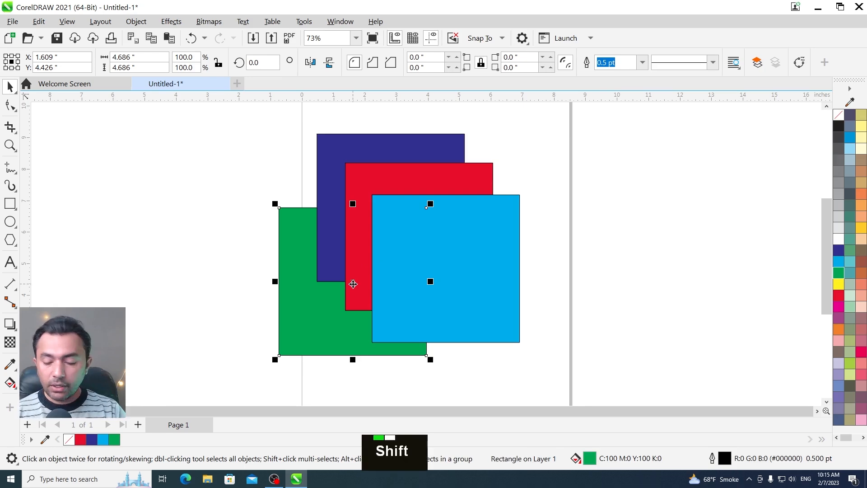
key(shift+Page_Up)
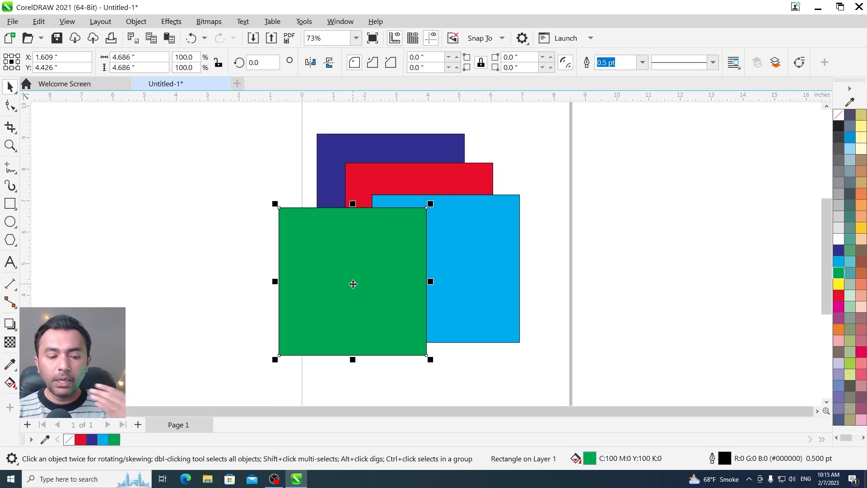
key(shift+Page_Down)
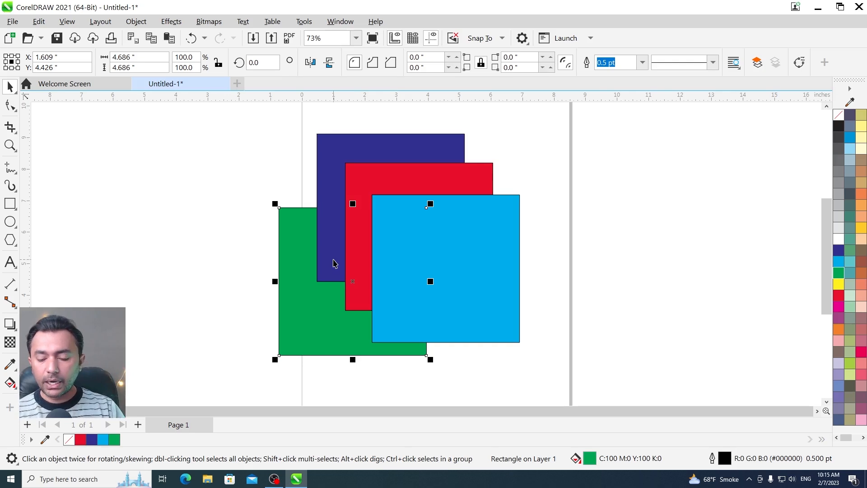
Bring the green square forward one level at a time to the front, and send it back level by level to the bottom
key(ctrl+Page_Up)
key(ctrl+Page_Up)
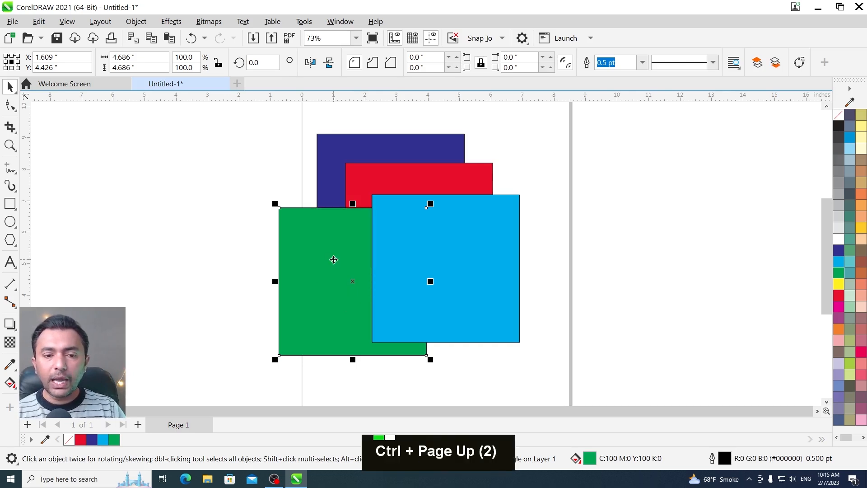
key(ctrl+Page_Up)
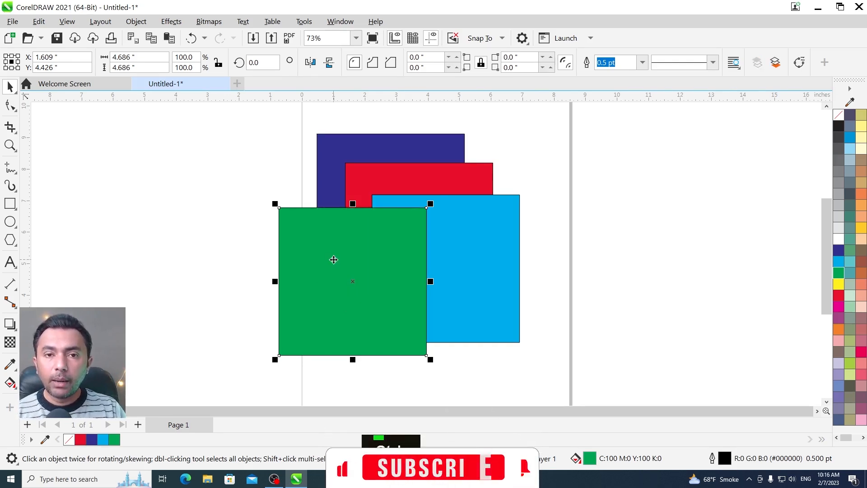
key(ctrl+Page_Down)
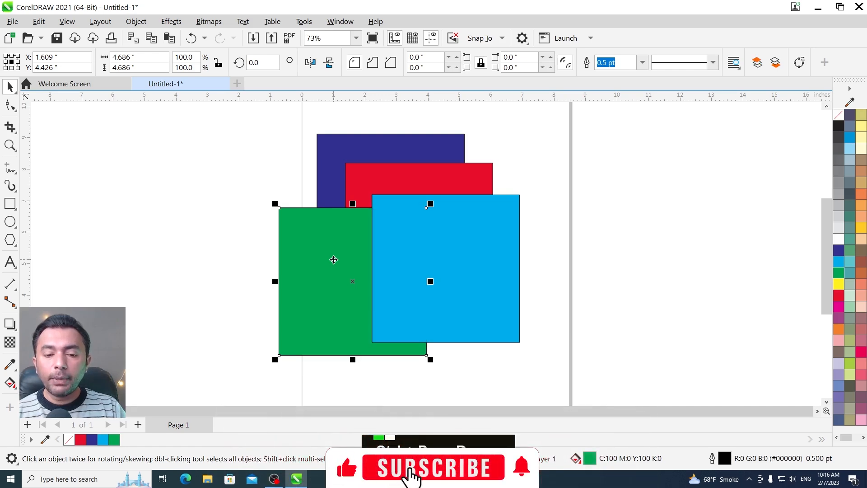
key(ctrl+Page_Down)
key(ctrl+Page_Down)
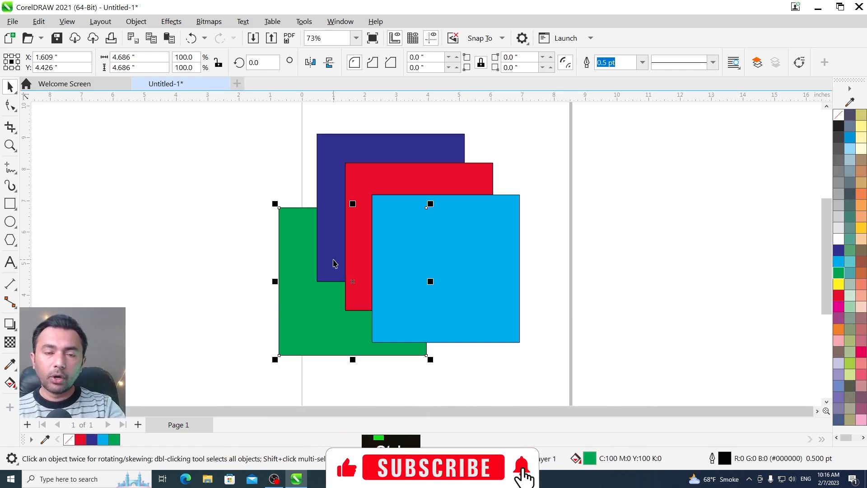
Repeat the green square's ordering, first straight to front and back, and again one level at a time, ending at the back
key(shift+Page_Up)
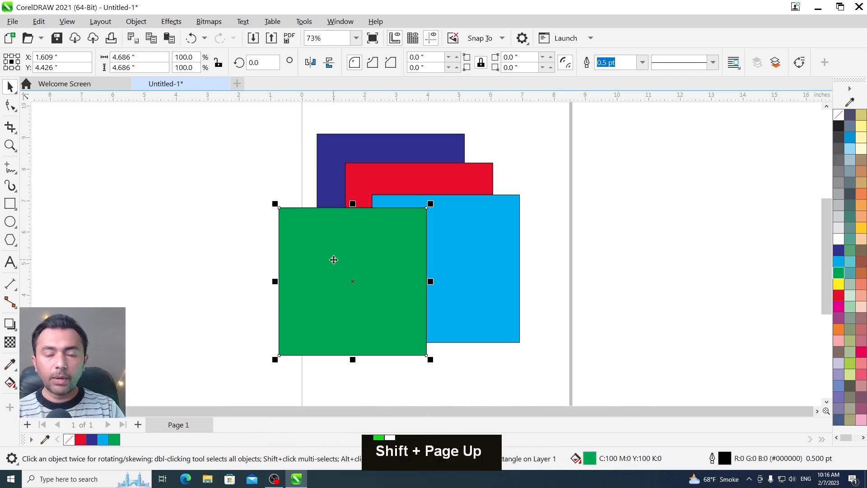
key(shift+Page_Down)
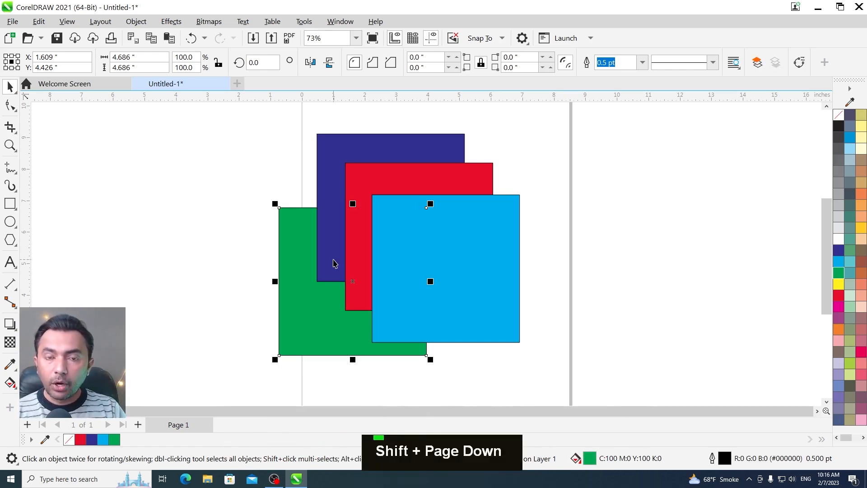
key(ctrl)
key(ctrl+Page_Up)
key(ctrl+Page_Up)
key(ctrl+Page_Up)
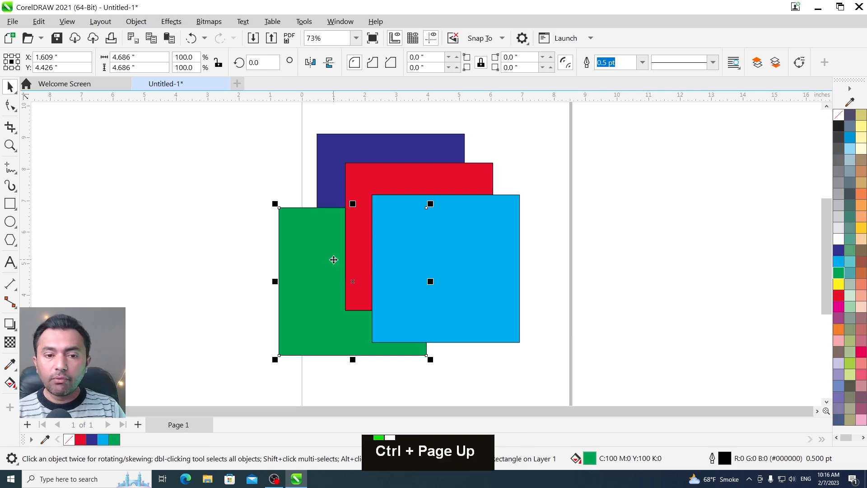
key(ctrl+Page_Down)
key(ctrl+Page_Down)
key(ctrl+Page_Down)
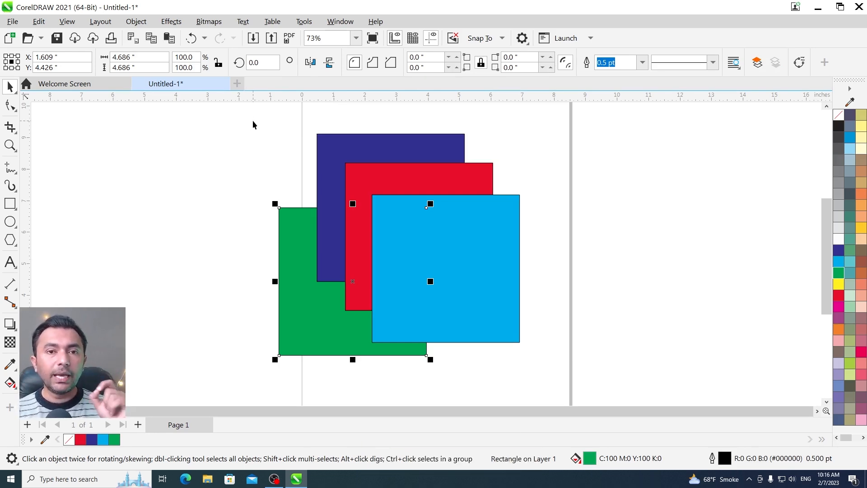
Delete all the squares and fit the whole page in view
drag(253, 125, 578, 411)
key(Delete)
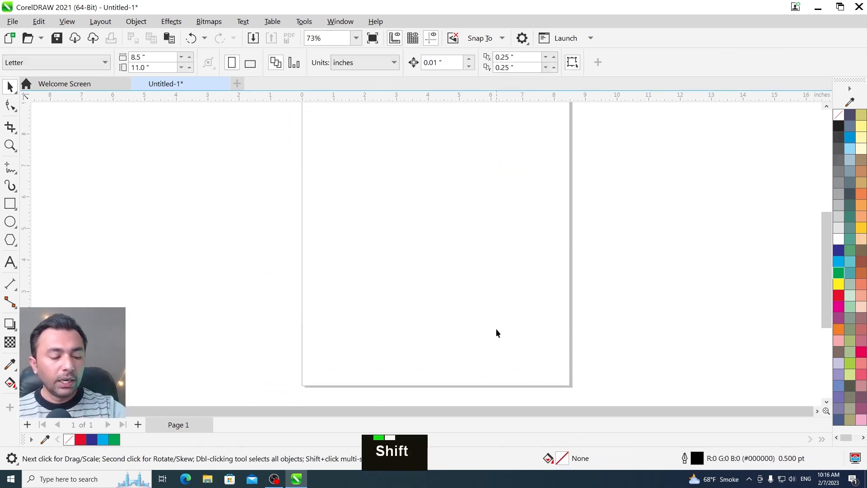
key(shift+F4)
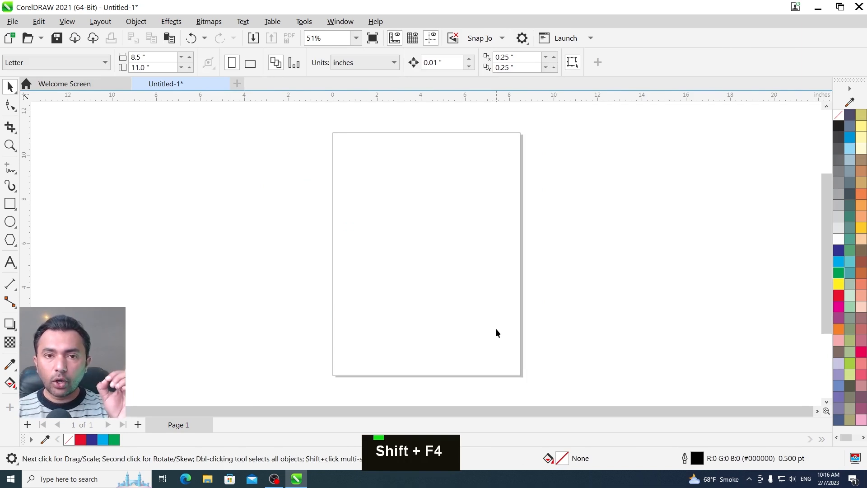
Draw an unfilled circle about 5.26 in across and center it on the page
click(10, 221)
drag(370, 200, 488, 294)
key(ctrl+space)
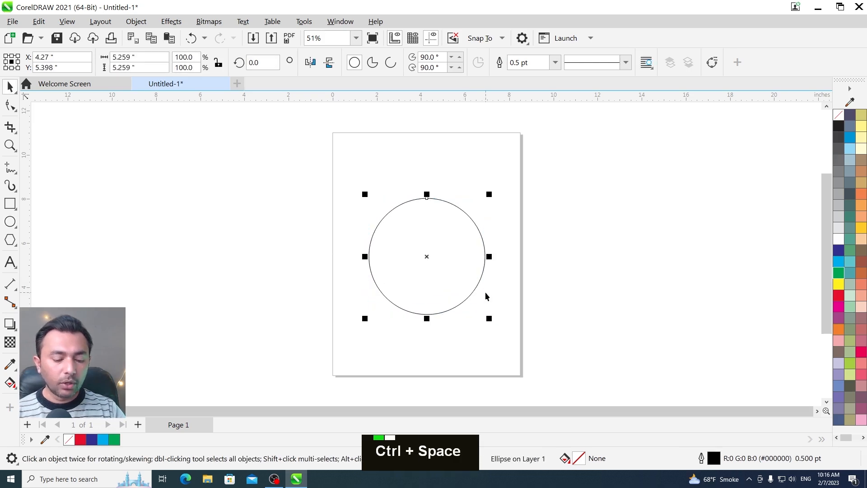
key(p)
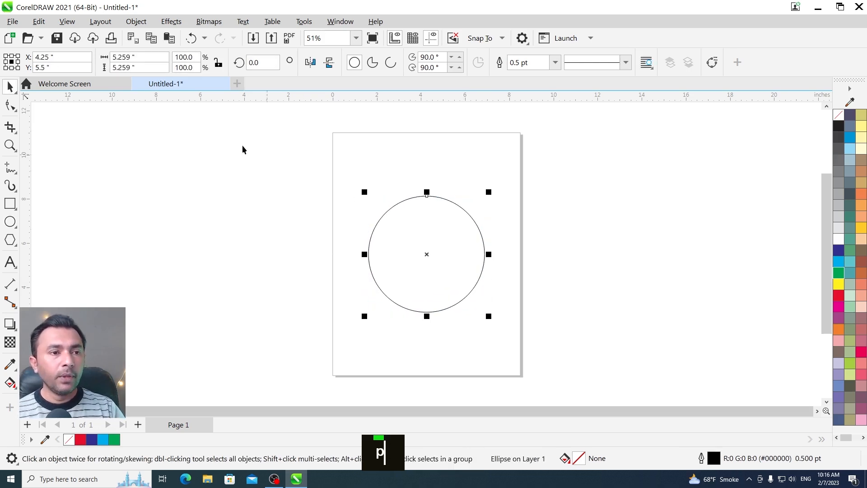
click(13, 21)
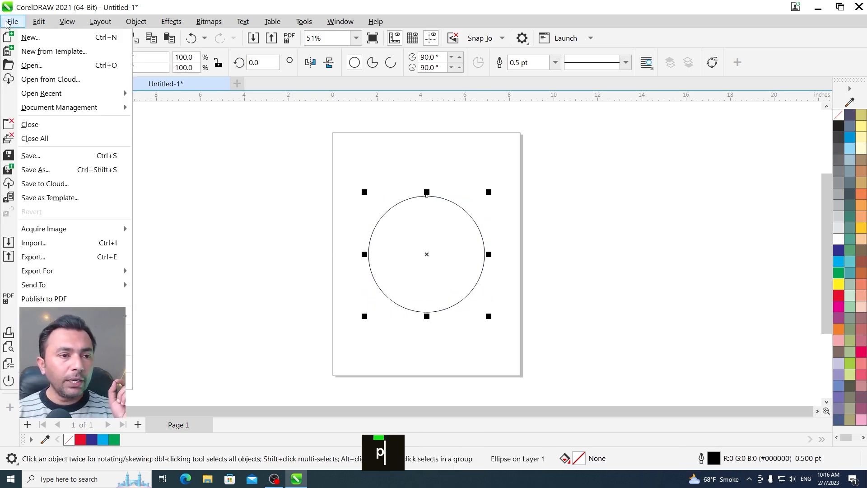
click(53, 243)
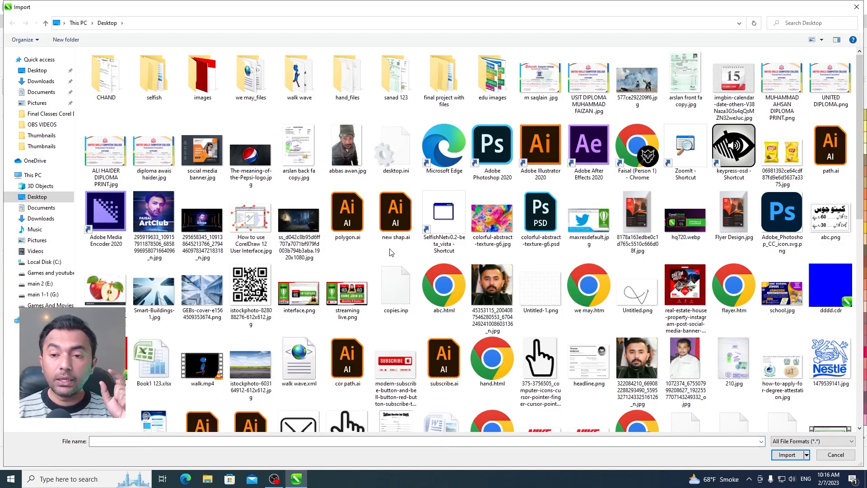
click(204, 221)
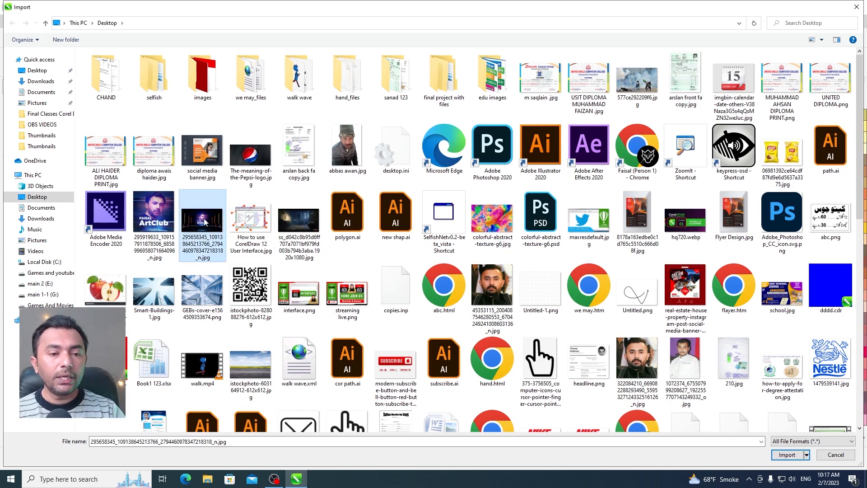
key(alt+grave)
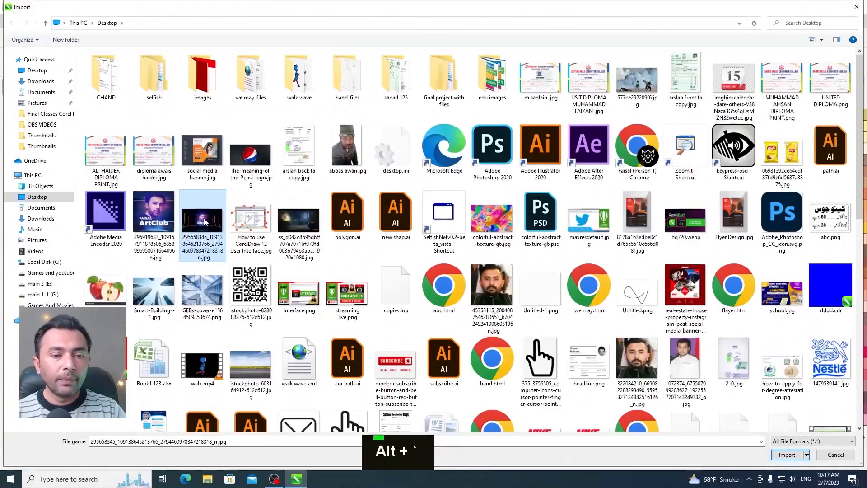
key(alt+grave)
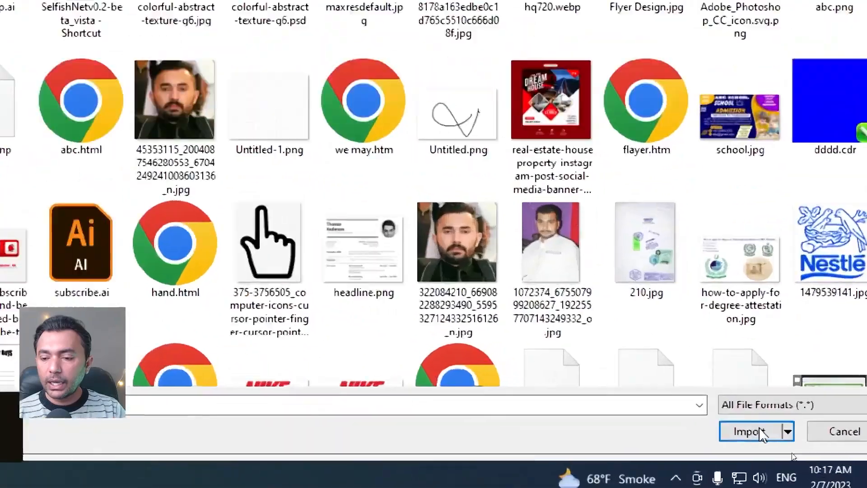
click(760, 428)
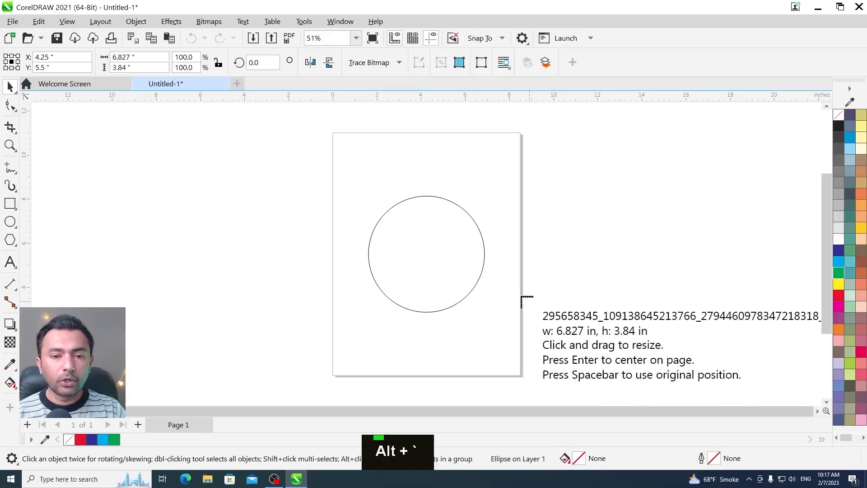
drag(319, 169, 653, 347)
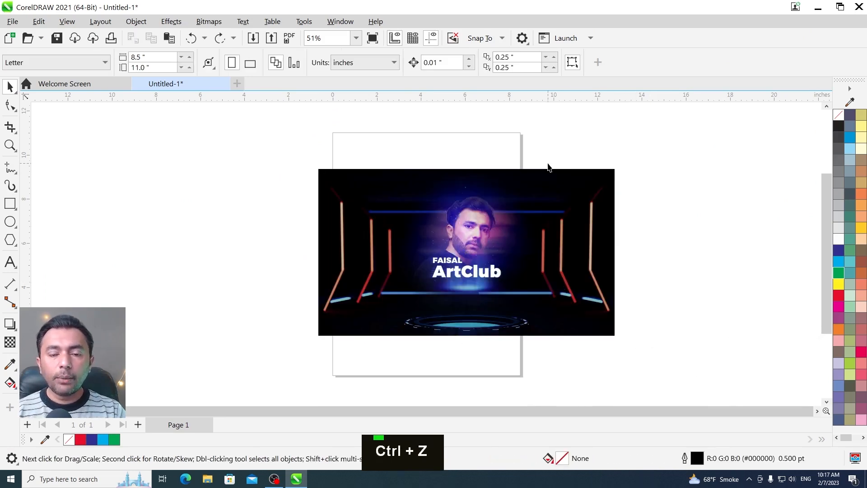
Select the circle hidden behind the image by enclosing it in a selection area, and clear the selection
key(F2)
drag(557, 135, 282, 376)
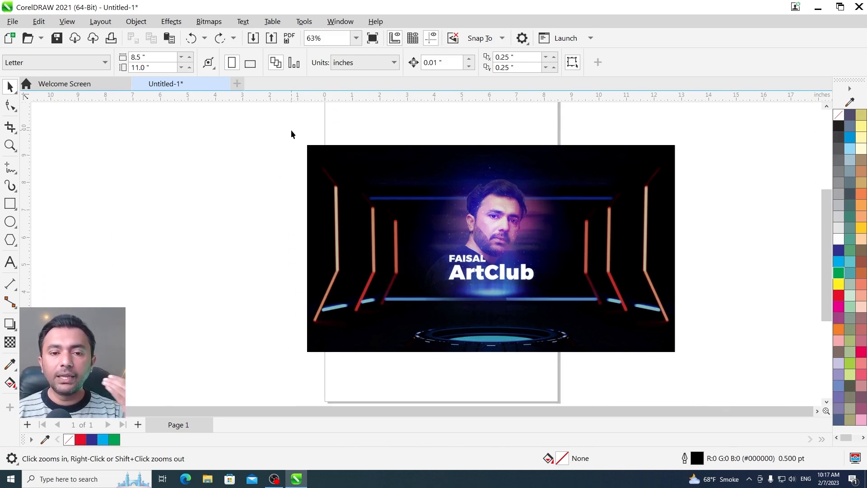
drag(291, 129, 628, 384)
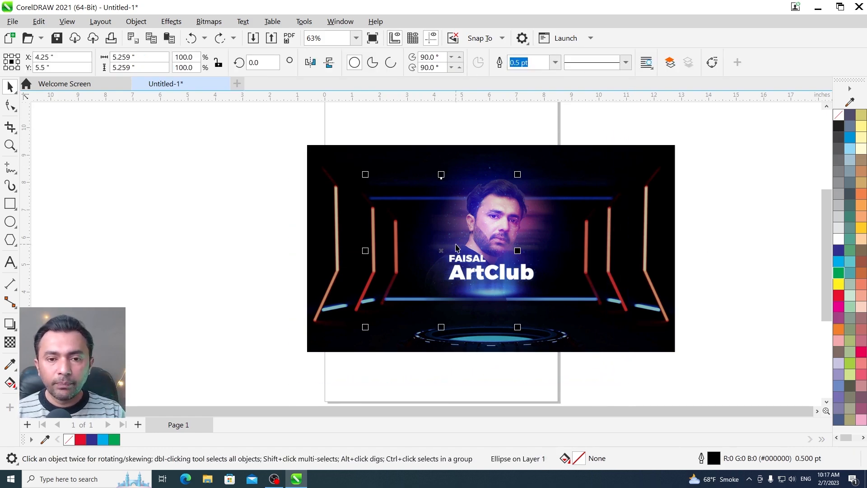
drag(259, 120, 629, 386)
click(459, 128)
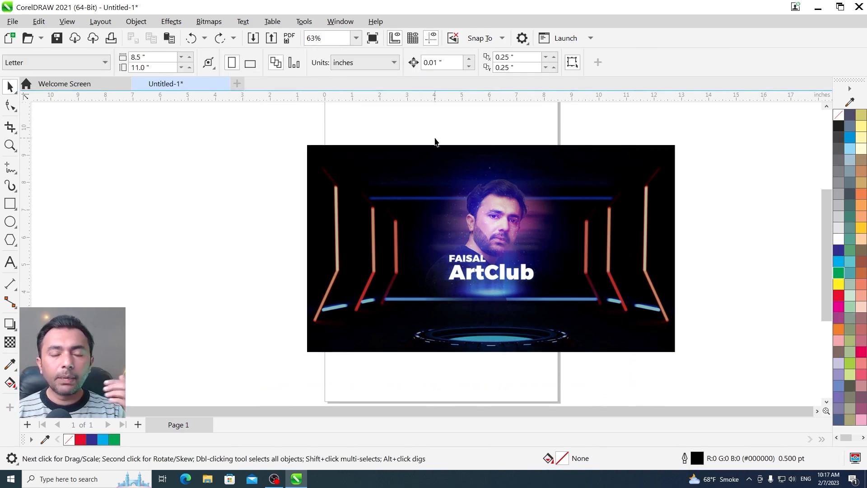
Switch the drawing display to Wireframe so the circle behind the image can be reached
click(67, 21)
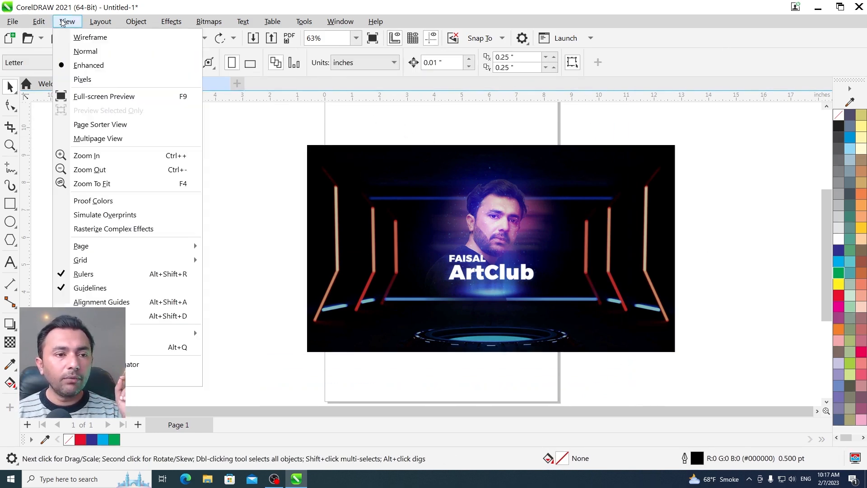
click(110, 40)
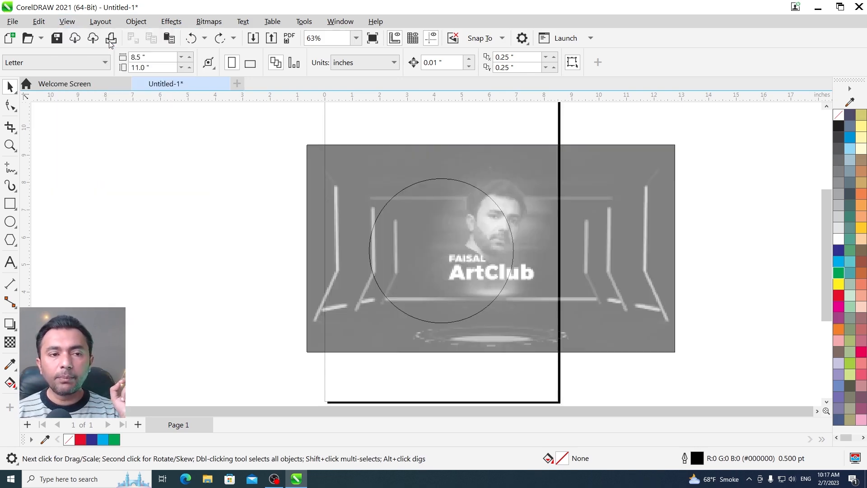
key(z)
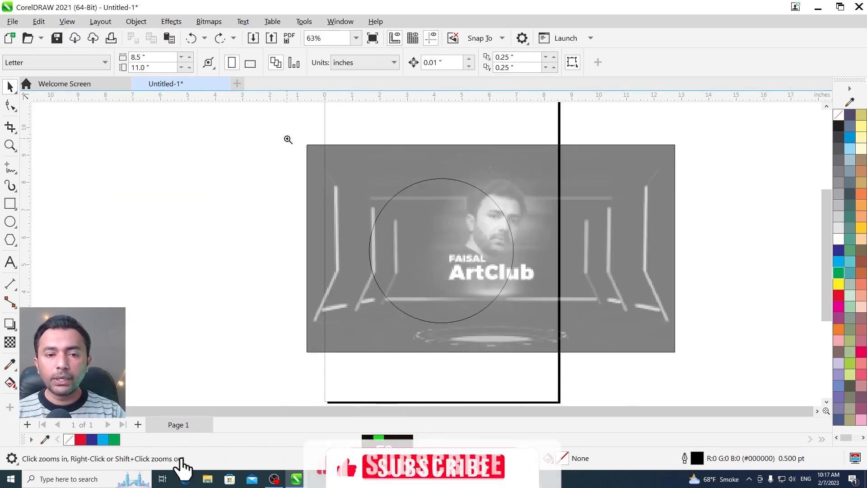
drag(286, 133, 576, 289)
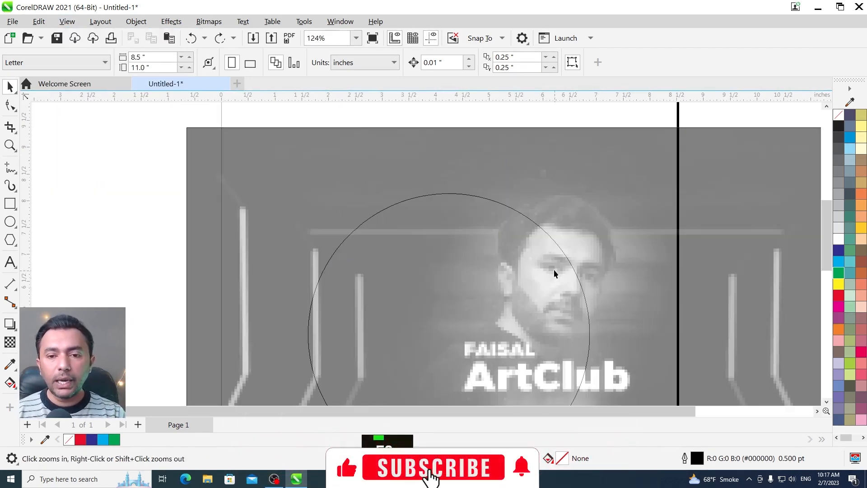
Bring the circle to the front of the image and return the display to Enhanced mode
key(space)
click(555, 242)
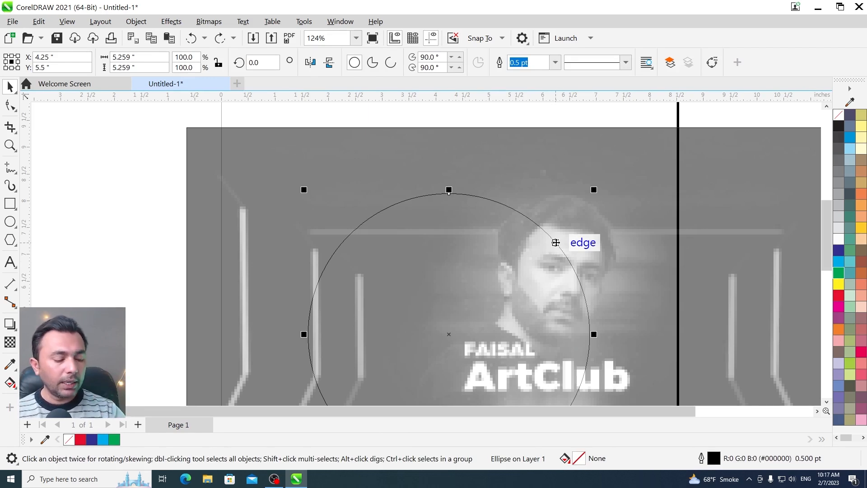
key(shift+Page_Up)
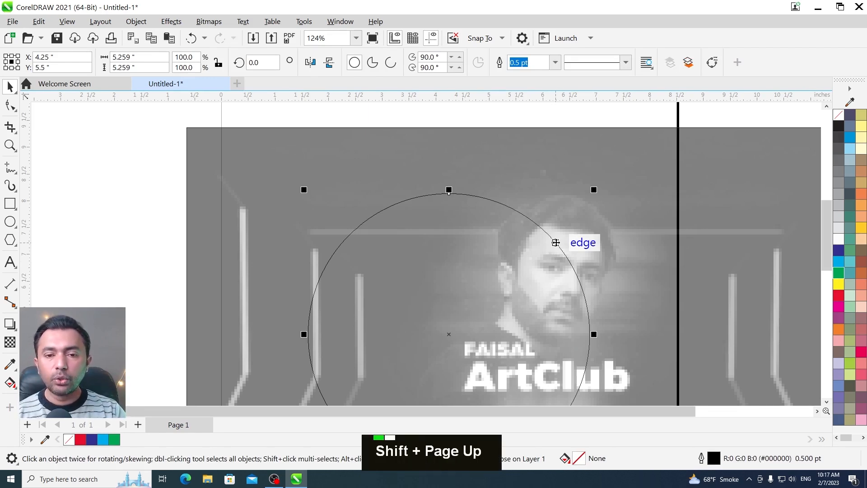
click(67, 22)
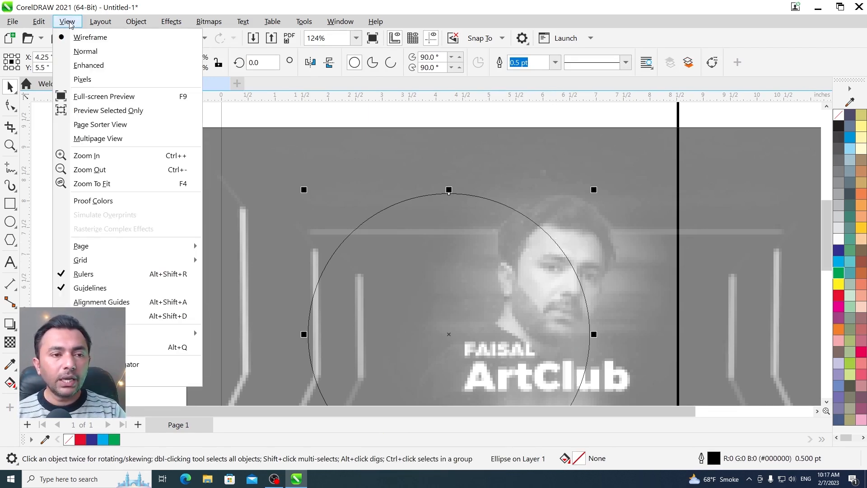
click(89, 66)
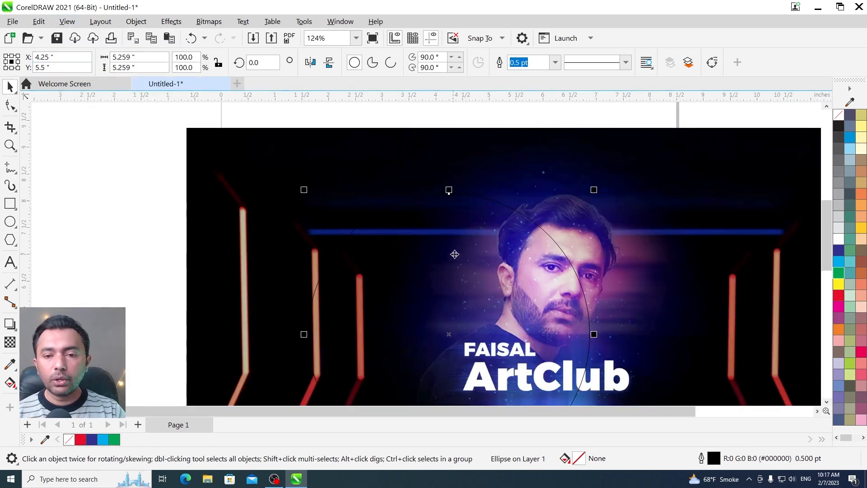
Send the circle to the back and bring it to the front of the image again
key(F2)
drag(496, 200, 592, 290)
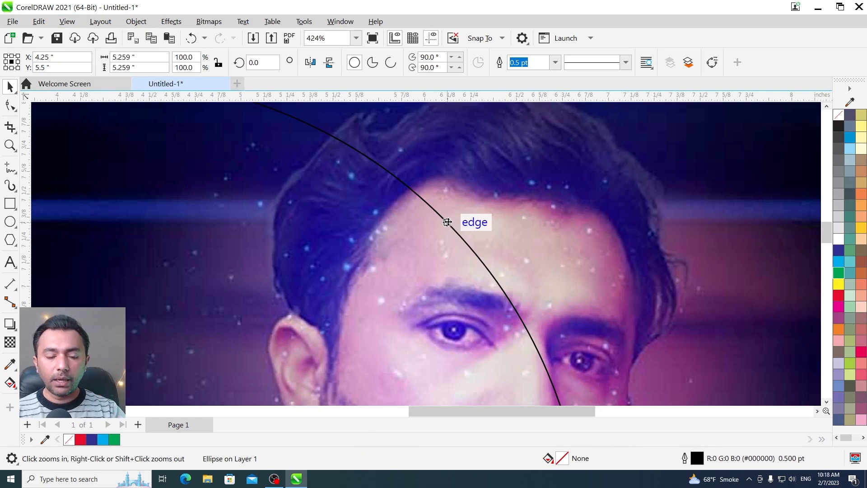
key(shift+Page_Down)
key(shift+Page_Up)
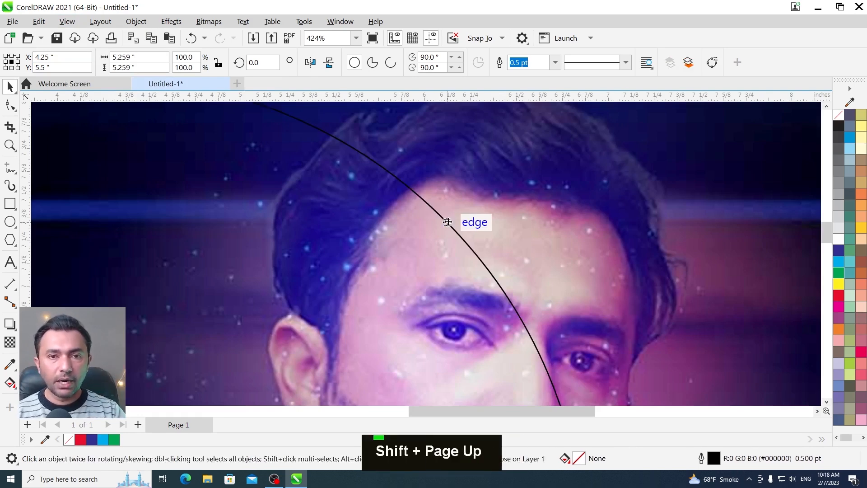
key(F3)
key(F4)
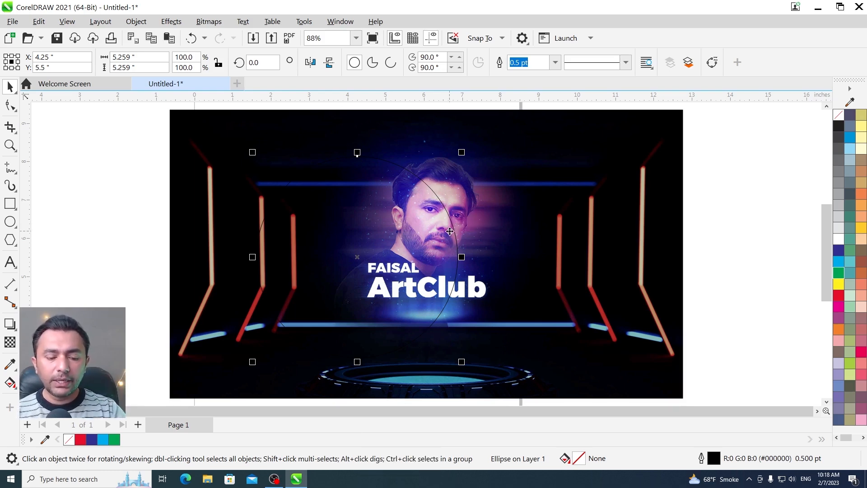
Set the circle's outline width to 4 pt, with the Outline Pen settings moved clear of the circle
key(F12)
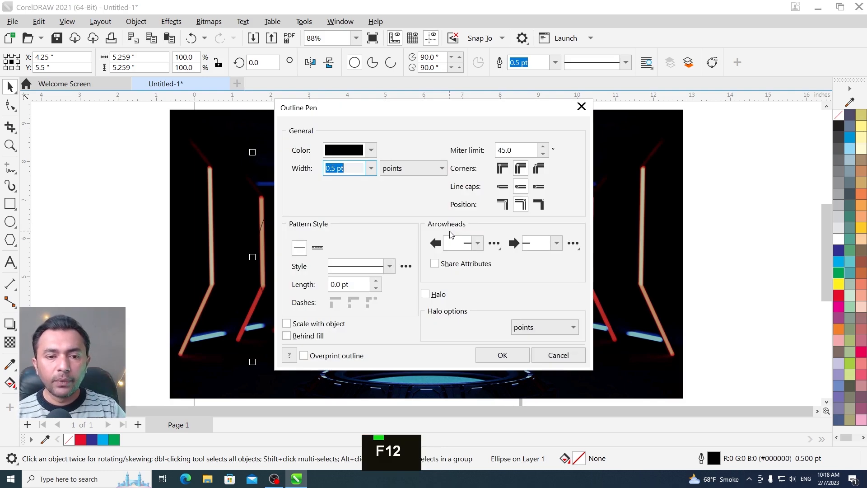
text(4)
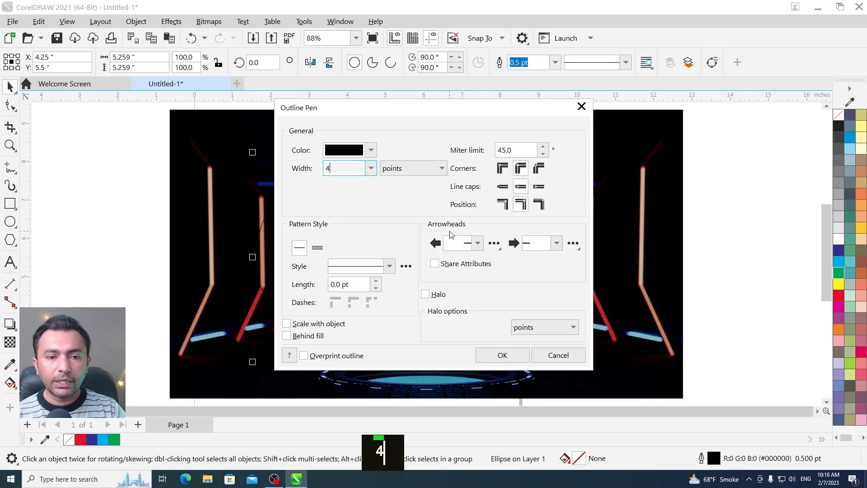
key(Tab)
drag(390, 109, 608, 173)
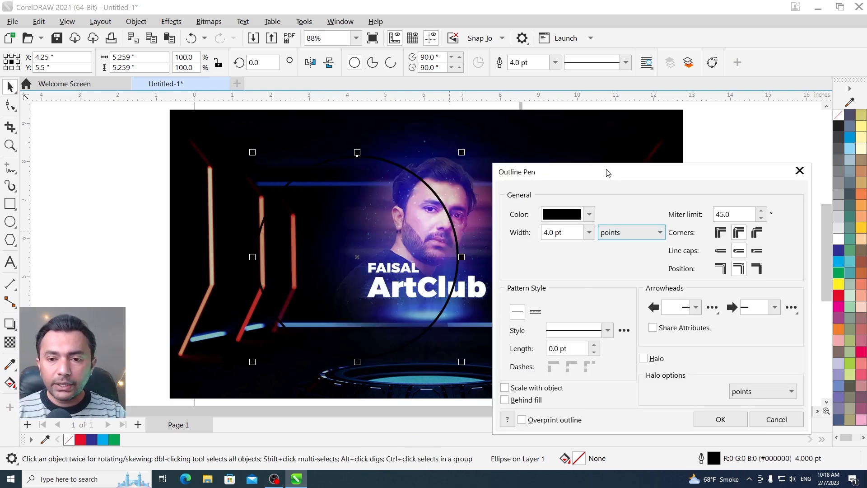
Color the circle's outline bright yellow (#F0FC05) and apply the outline settings
click(588, 214)
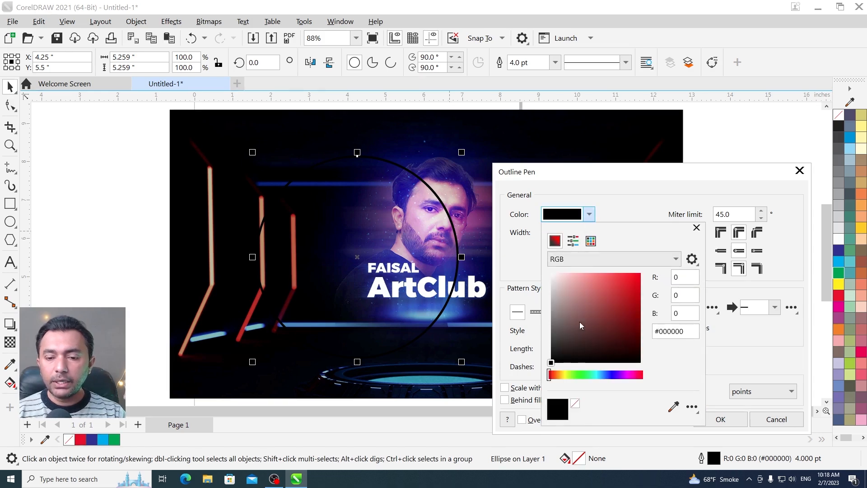
click(566, 375)
drag(583, 353, 638, 273)
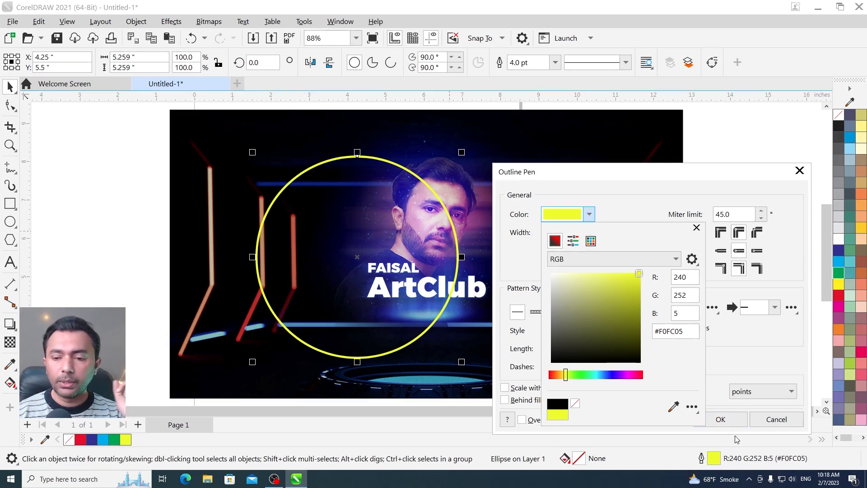
click(728, 376)
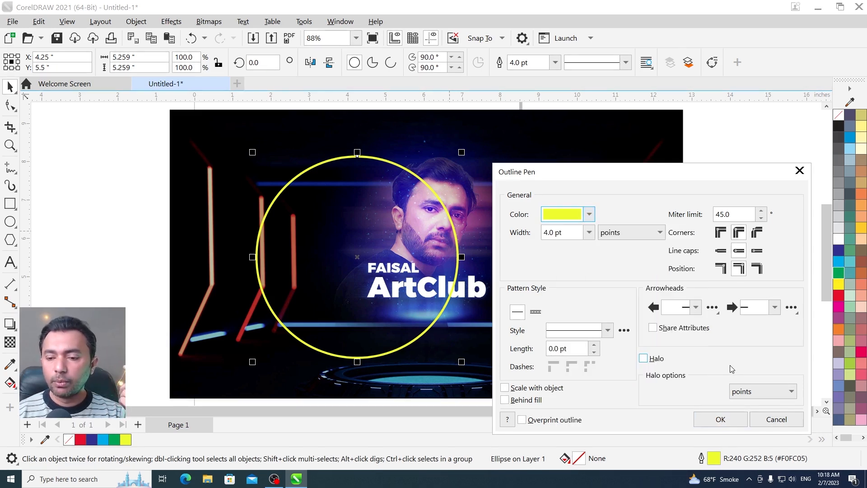
click(723, 420)
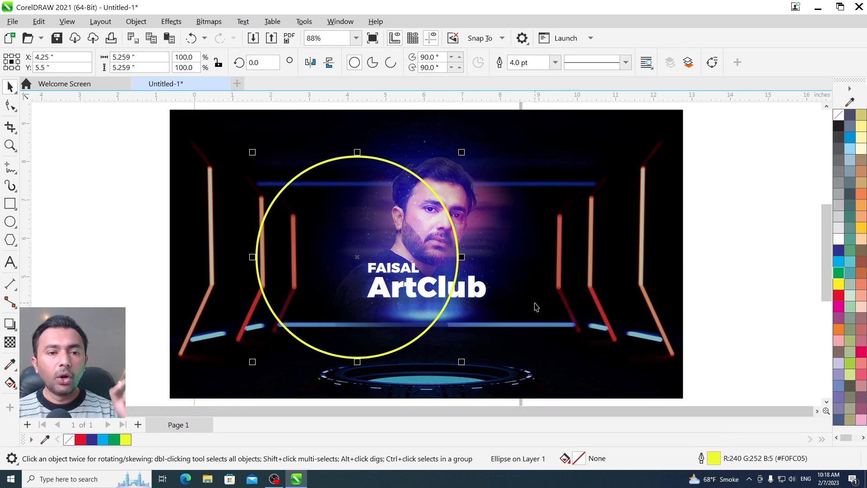
Center the image on the page and shift it slightly down to about X 4.2 in, Y 5.18 in, framing the portrait in the circle
click(573, 223)
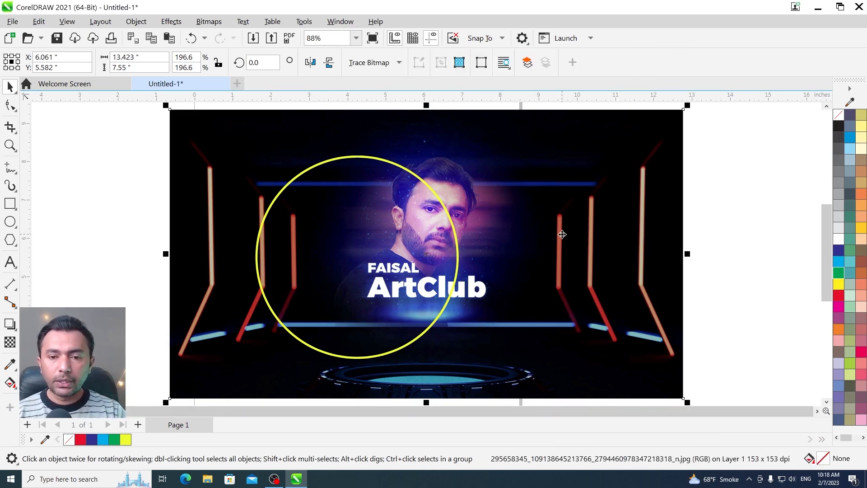
key(p)
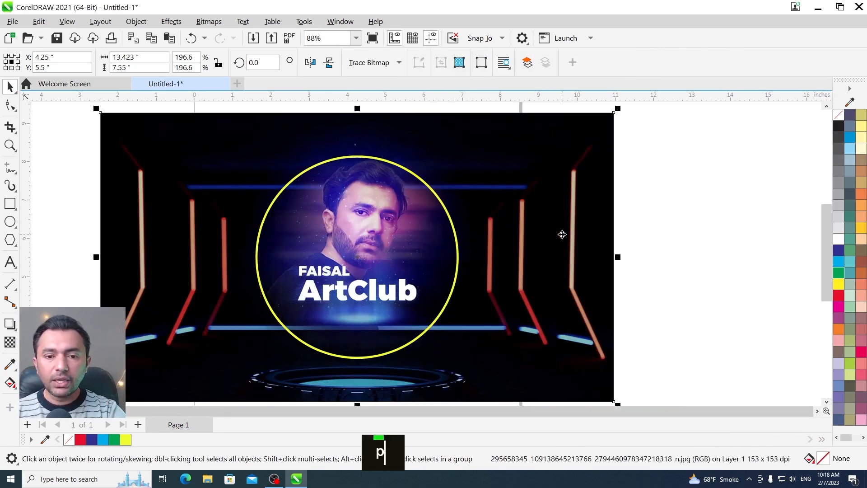
mouse_move(557, 204)
mouse_down()
mouse_move(556, 216)
mouse_move(559, 205)
mouse_up()
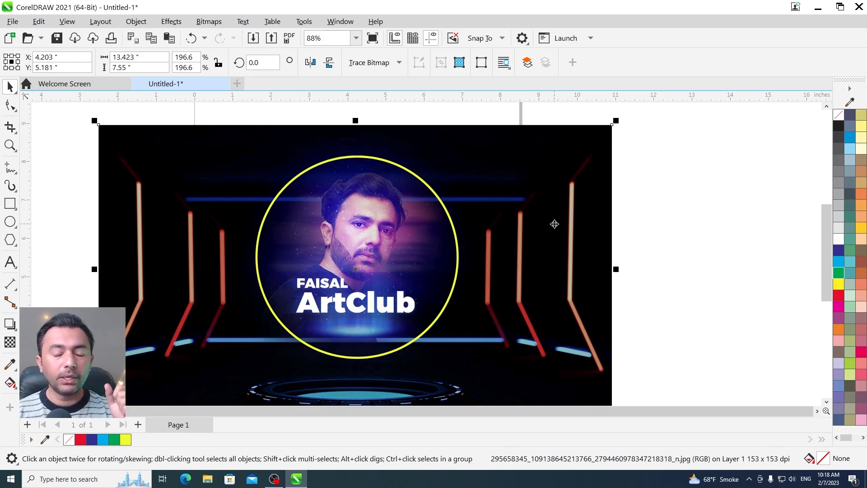
click(638, 198)
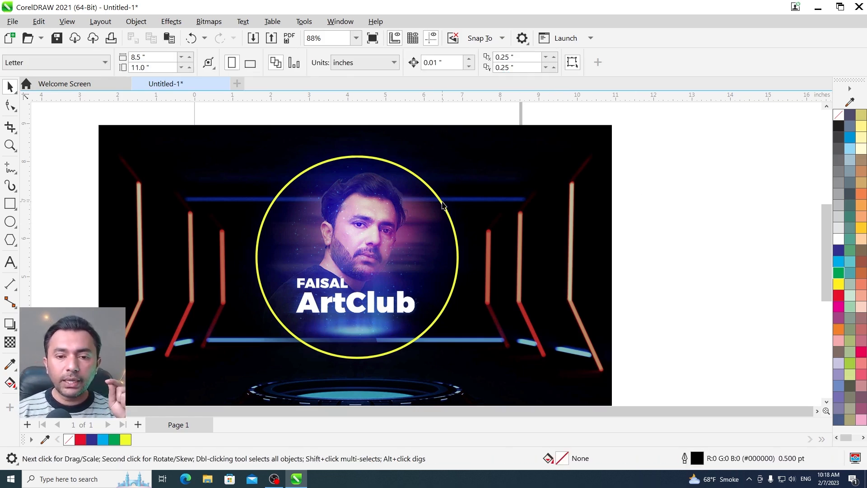
Try moving the circle and the image independently, undoing each move
drag(442, 206, 473, 188)
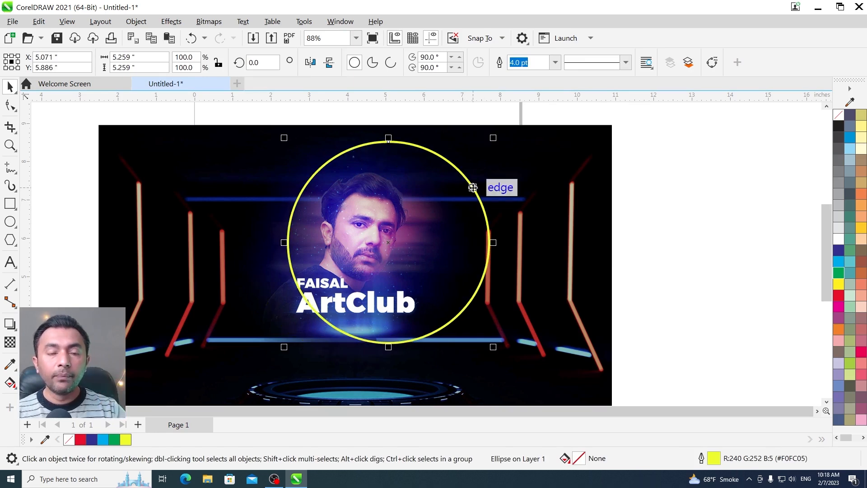
key(ctrl+z)
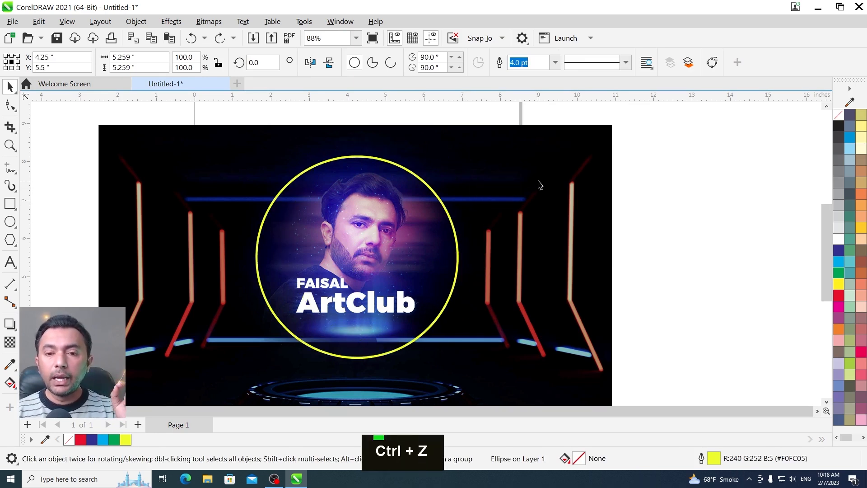
key(ctrl+z)
key(ctrl+z)
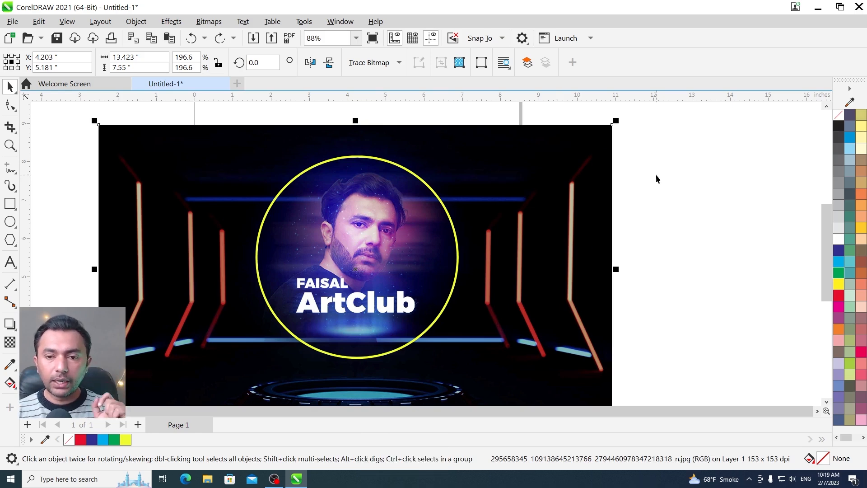
double_click(588, 176)
drag(589, 177, 654, 192)
key(ctrl+z)
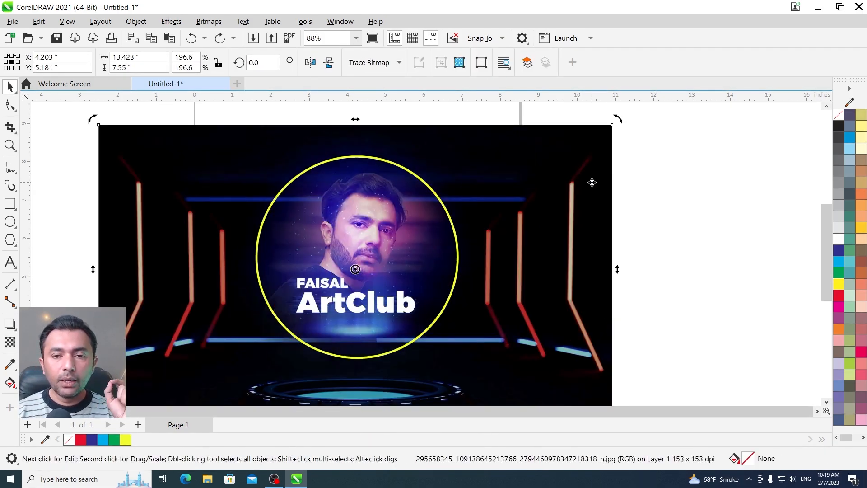
PowerClip the image inside the yellow-outlined circle and clear the selection
click(137, 22)
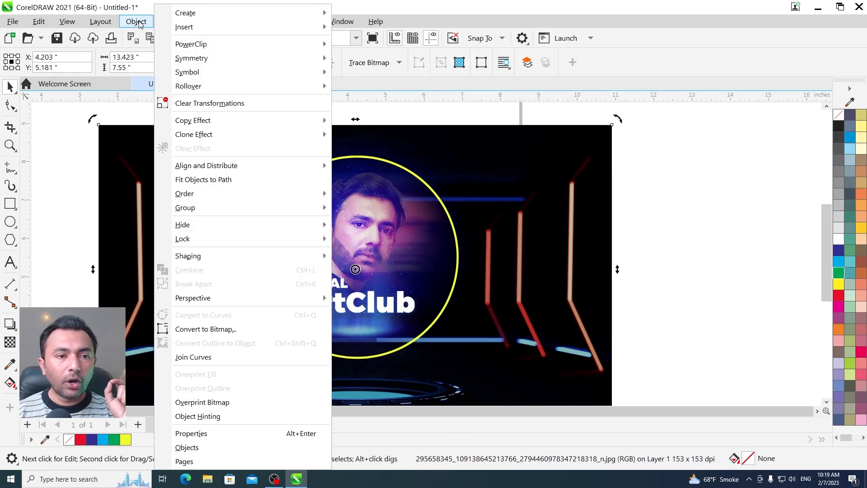
mouse_move(192, 44)
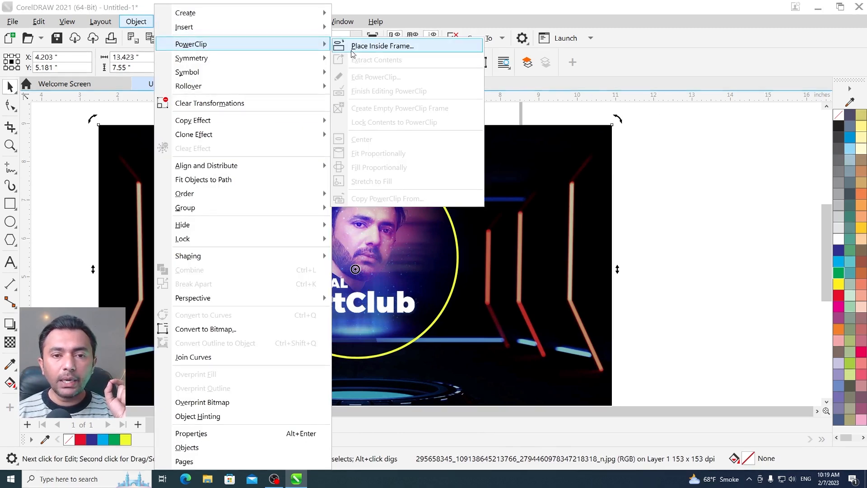
click(374, 45)
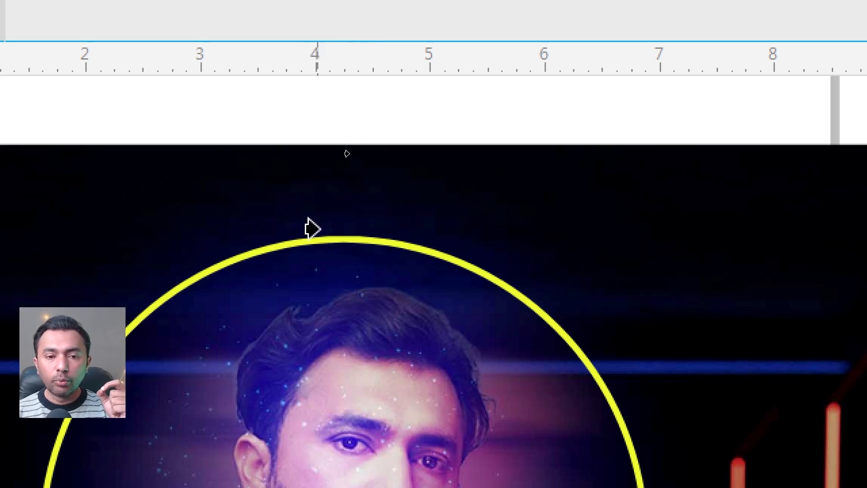
click(355, 241)
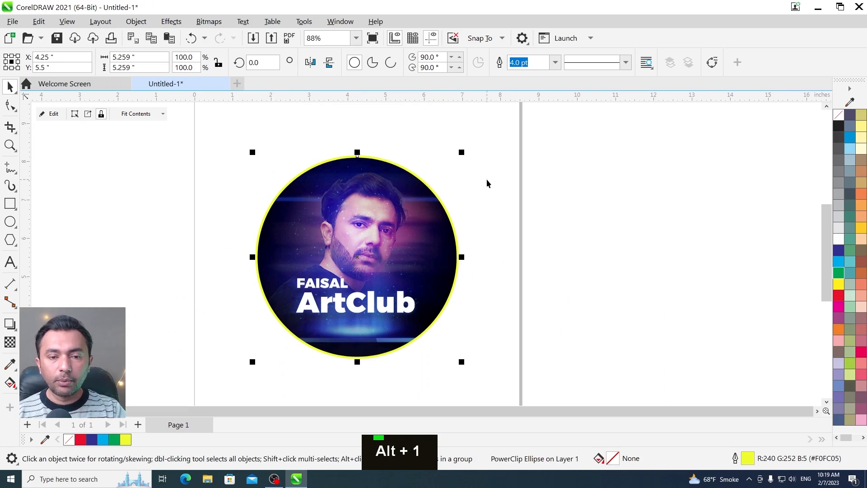
click(750, 312)
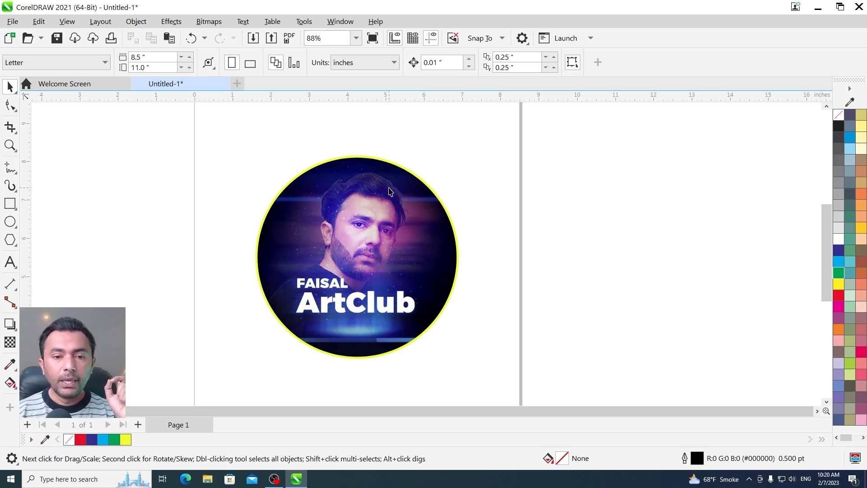
click(385, 192)
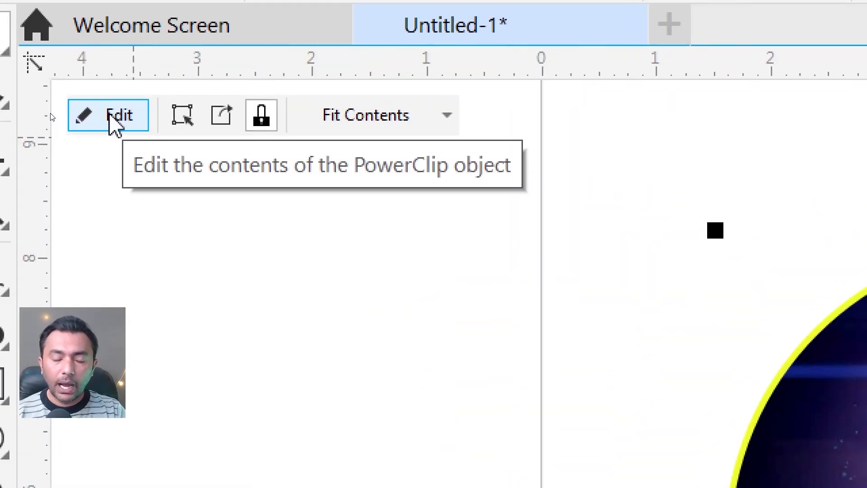
key(alt)
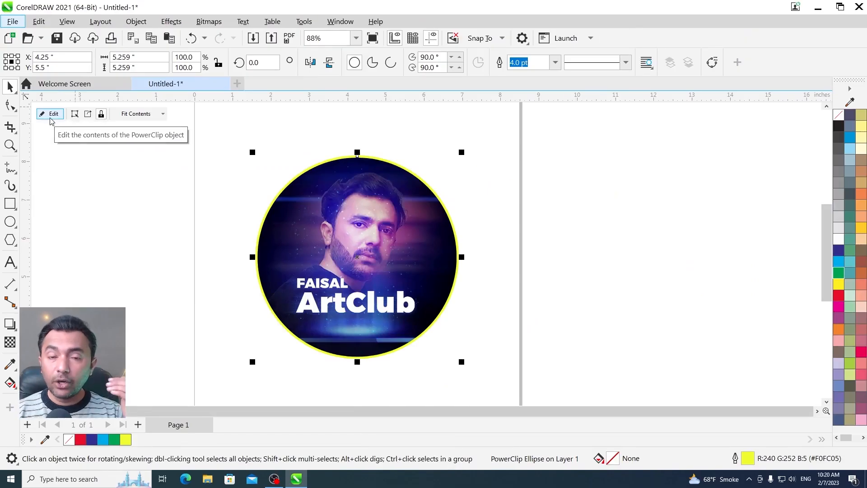
click(135, 21)
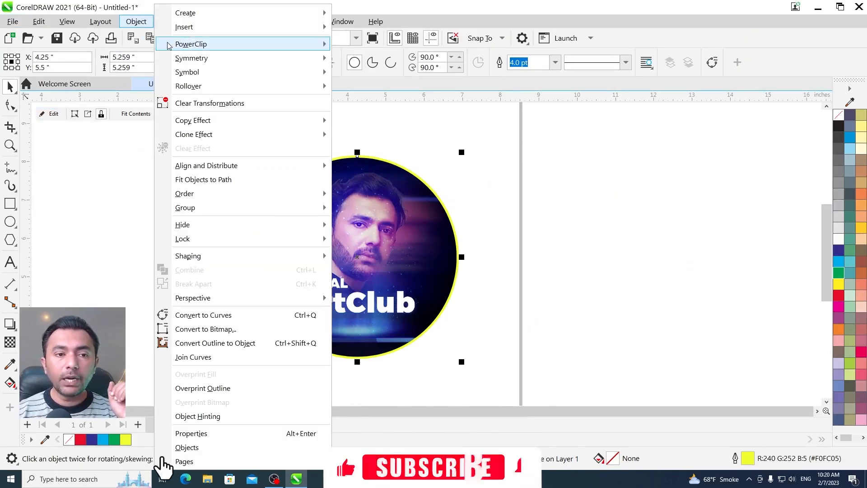
mouse_move(168, 45)
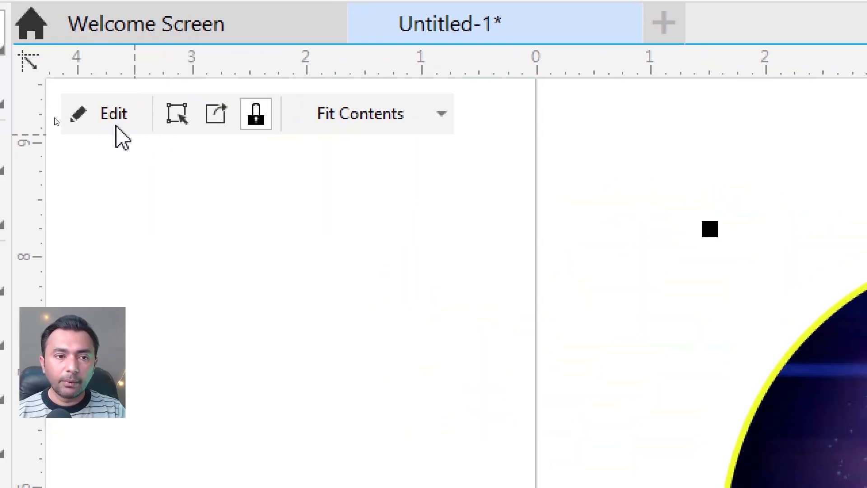
click(147, 167)
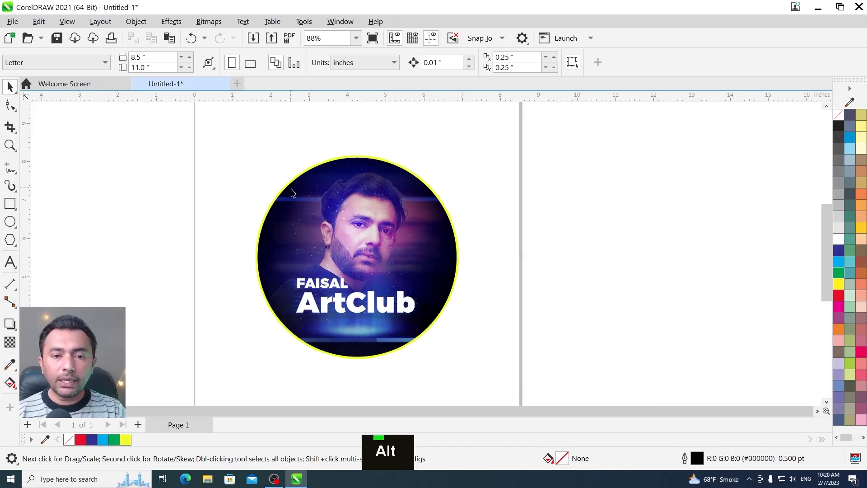
Open the contents of the yellow-outlined PowerClip circle for editing
click(292, 193)
click(136, 22)
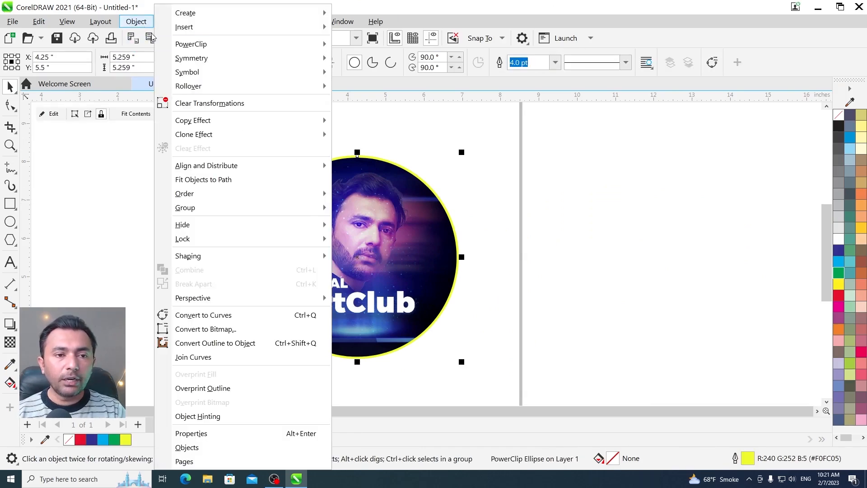
mouse_move(239, 47)
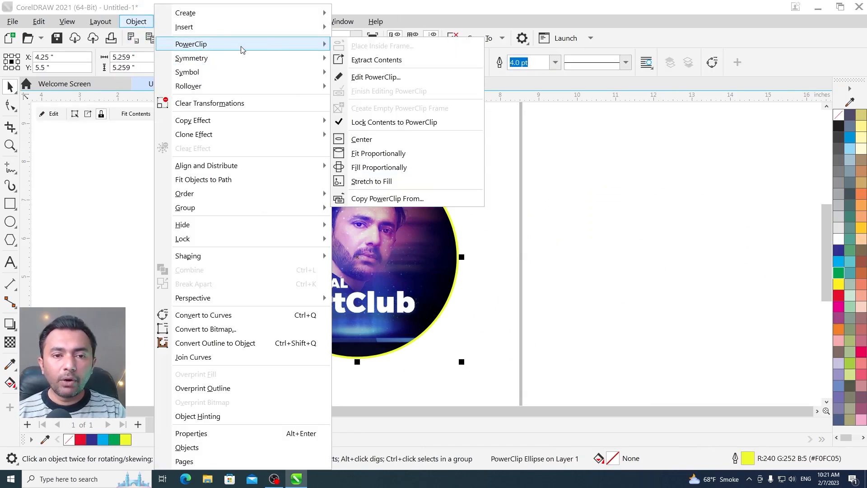
click(375, 77)
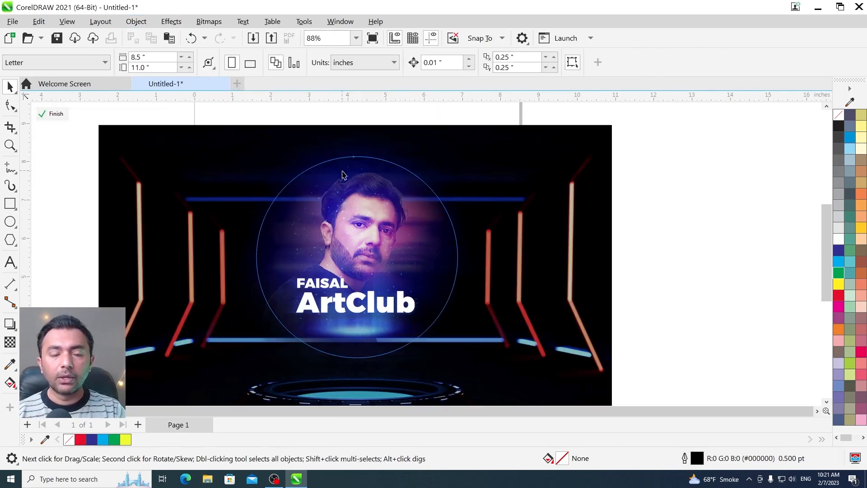
Move the clipped image down to about X 4.17 in, Y 4.43 in, so the portrait sits lower inside the circle
drag(365, 216, 395, 253)
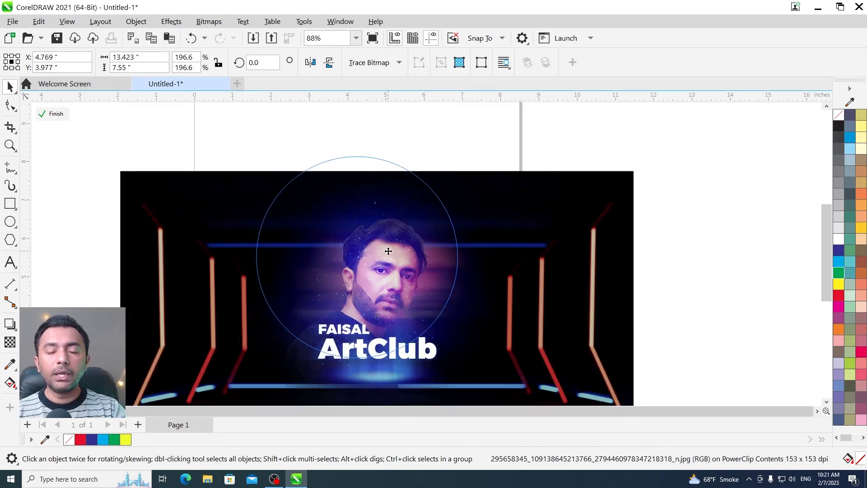
key(ctrl+z)
key(ctrl+z)
drag(373, 219, 373, 215)
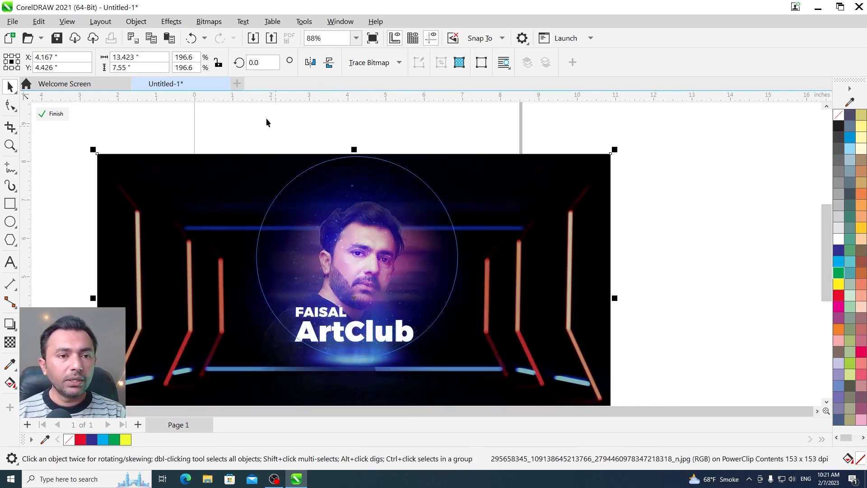
Finish editing the PowerClip, reopening its contents once and finishing again
click(142, 23)
mouse_move(198, 45)
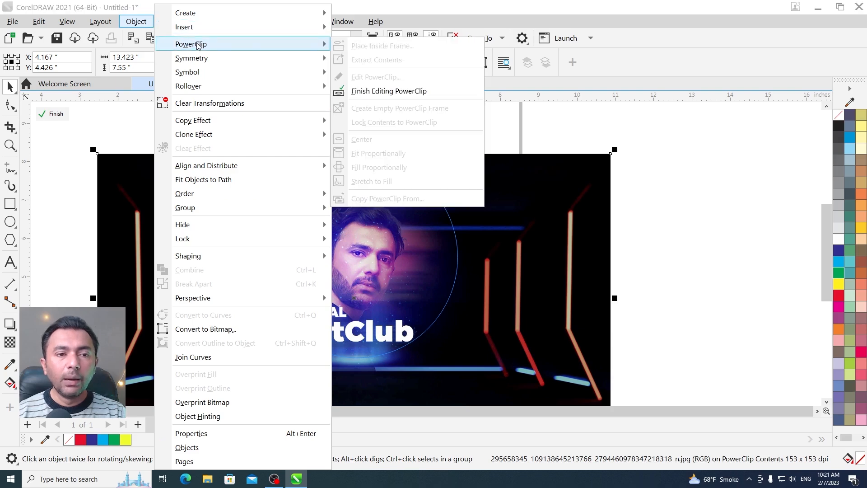
click(364, 96)
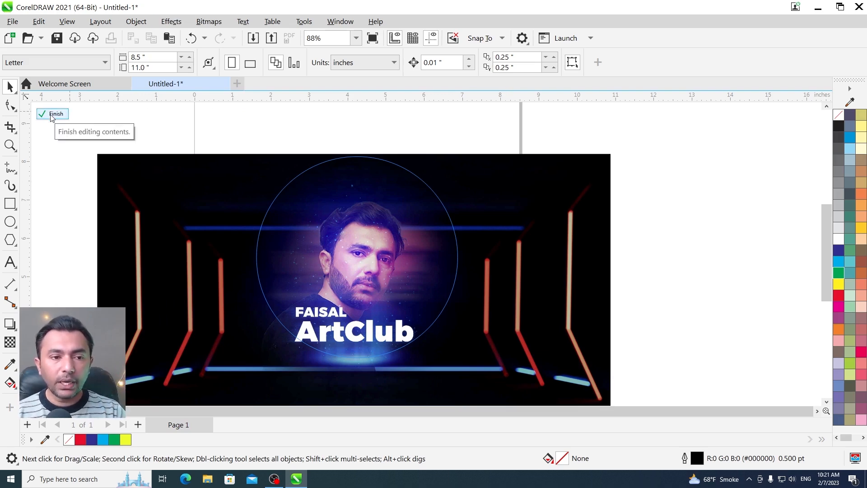
key(alt)
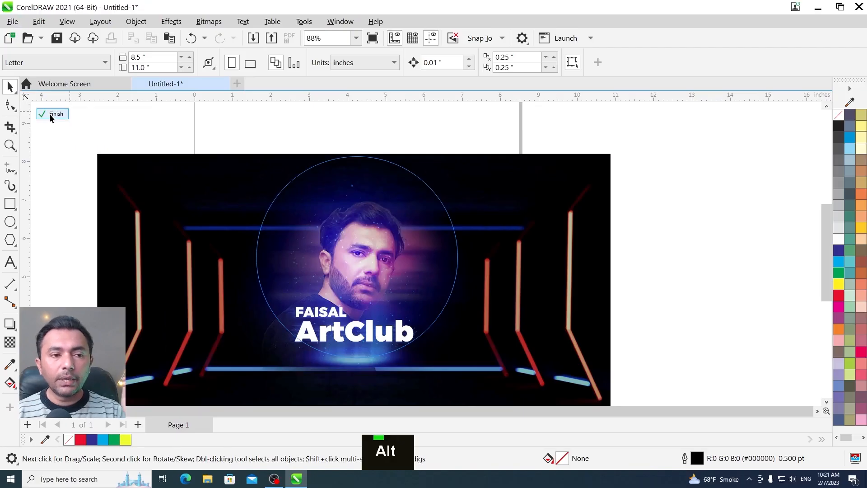
click(55, 113)
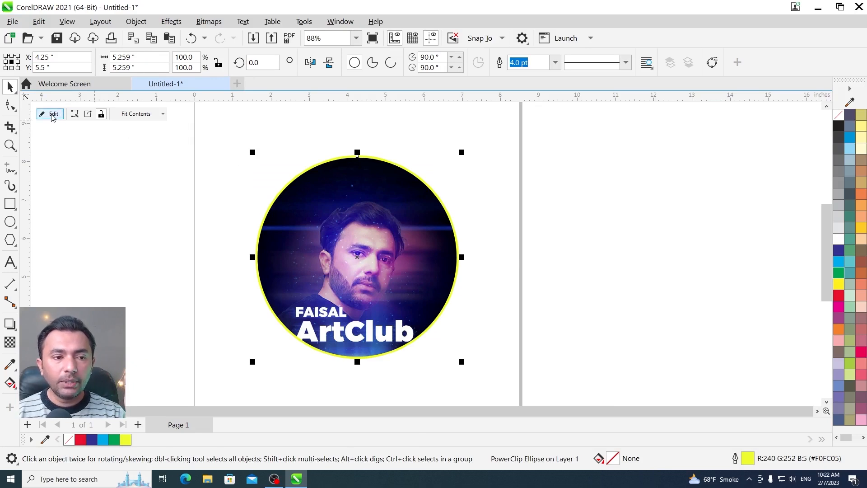
click(52, 115)
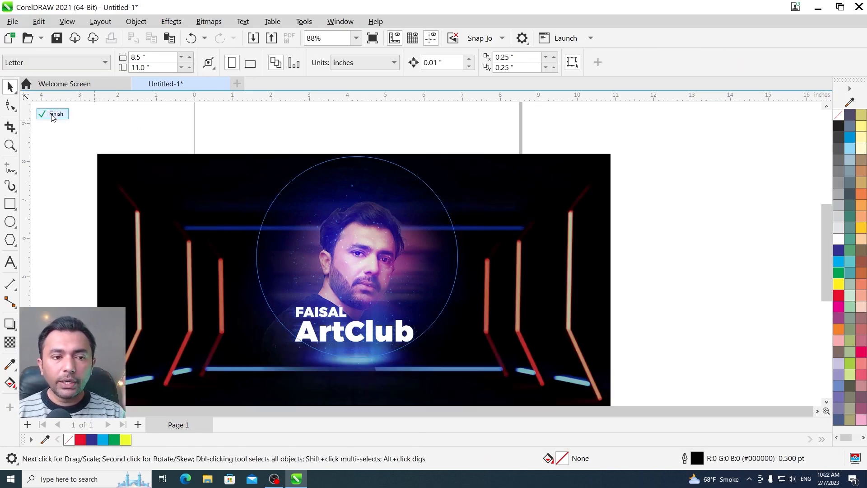
click(53, 115)
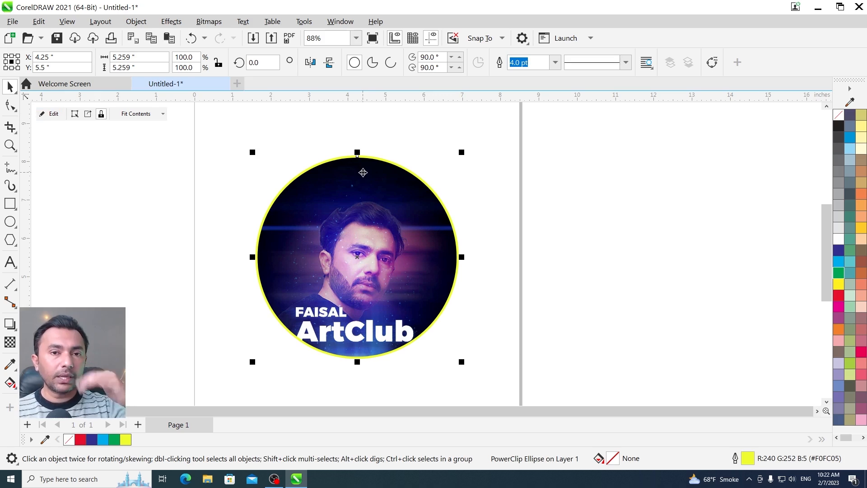
Draw three rectangles around the circle: about 2.8 × 2.59 in on its left, one on its upper right, and about 4.11 × 2.28 in on its lower right
key(F6)
drag(473, 186, 583, 255)
drag(219, 197, 111, 296)
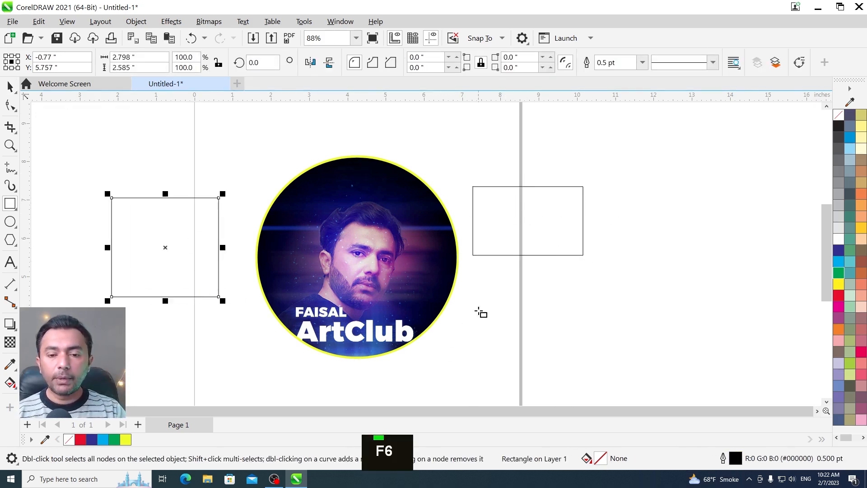
drag(478, 310, 636, 397)
click(10, 86)
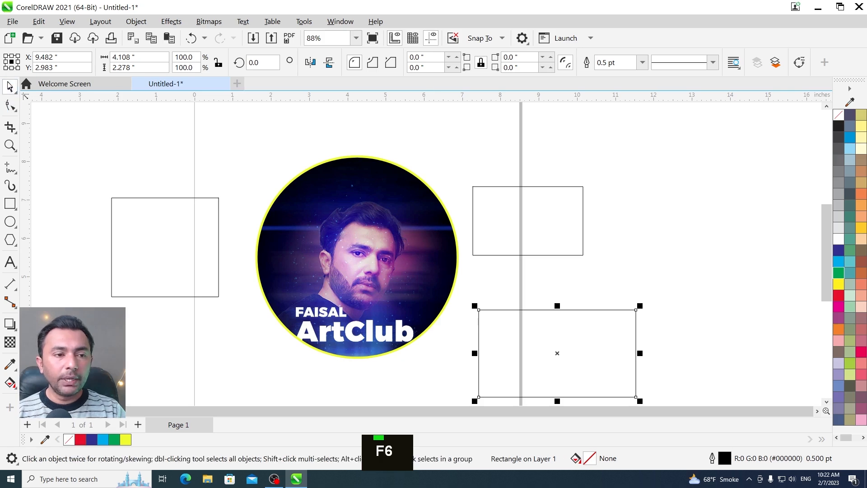
Reopen the PowerClip circle's contents for editing with the three rectangles around it
click(367, 219)
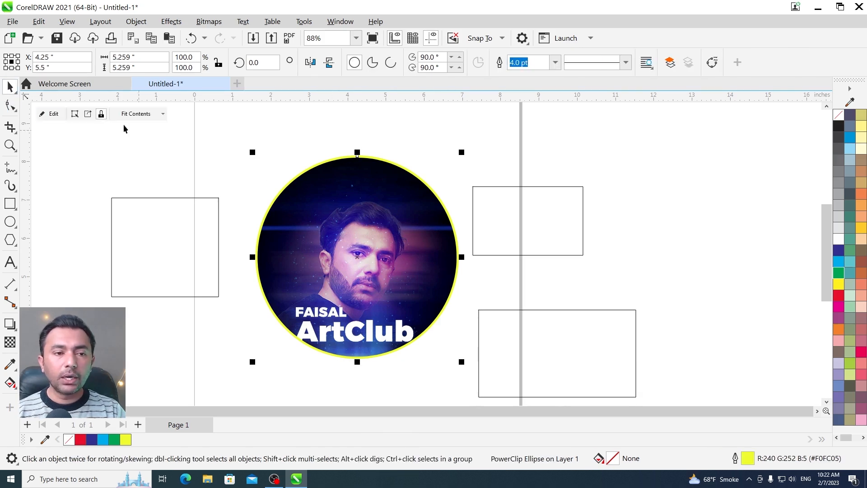
click(52, 114)
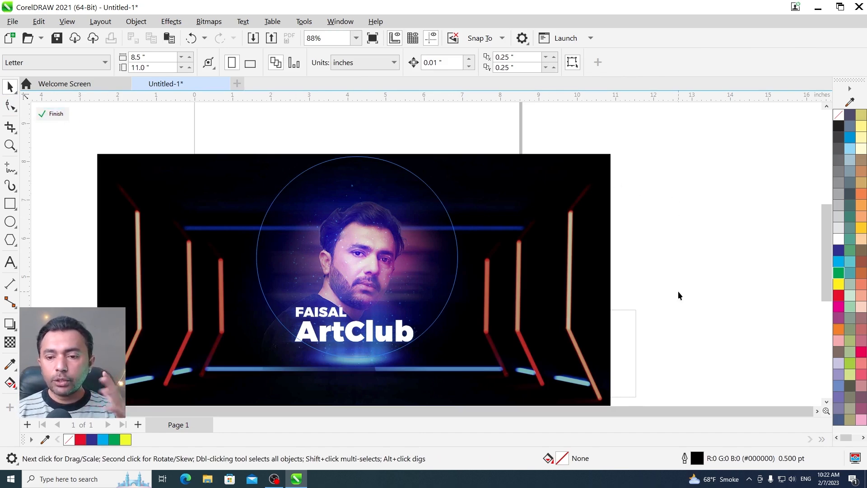
key(F2)
click(582, 353)
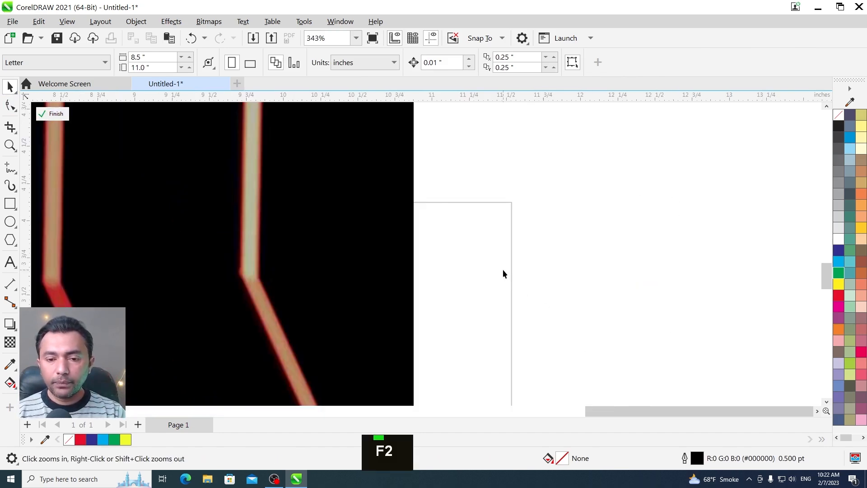
key(F3)
key(F3)
key(F3)
key(F3)
key(F2)
click(321, 207)
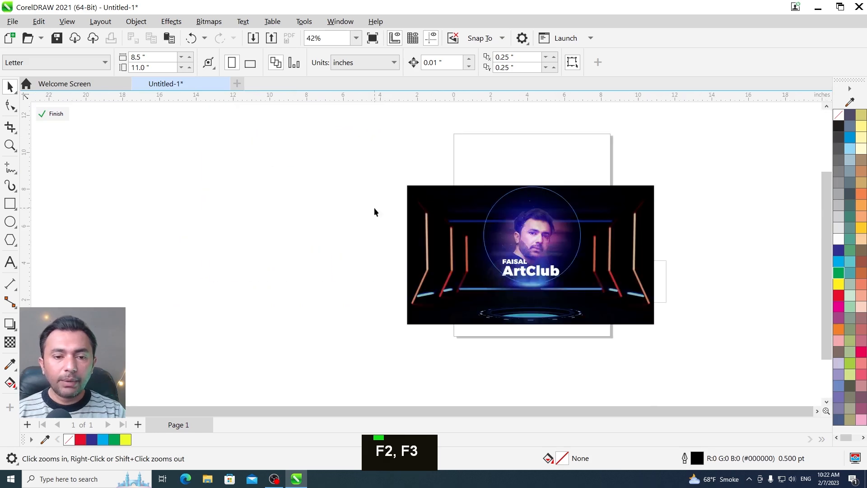
Try moving the clipped image off the circle and selecting the left rectangle while in editing mode, and undo the move
drag(517, 269, 598, 373)
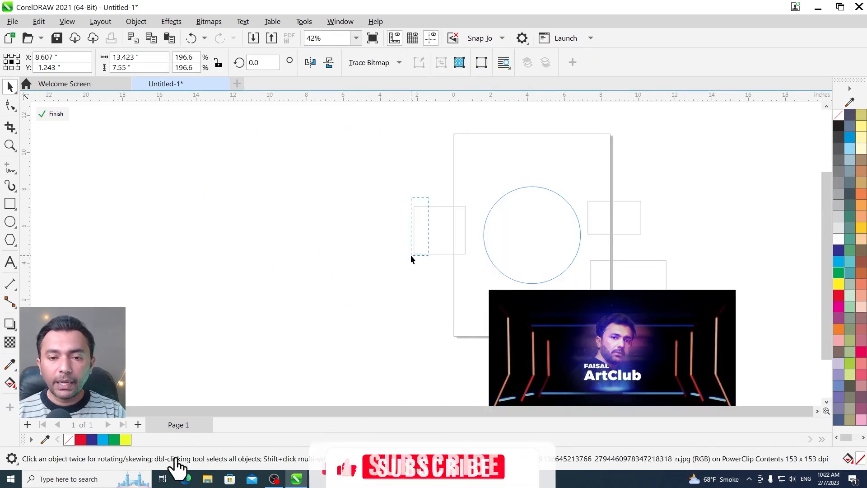
drag(404, 237, 425, 250)
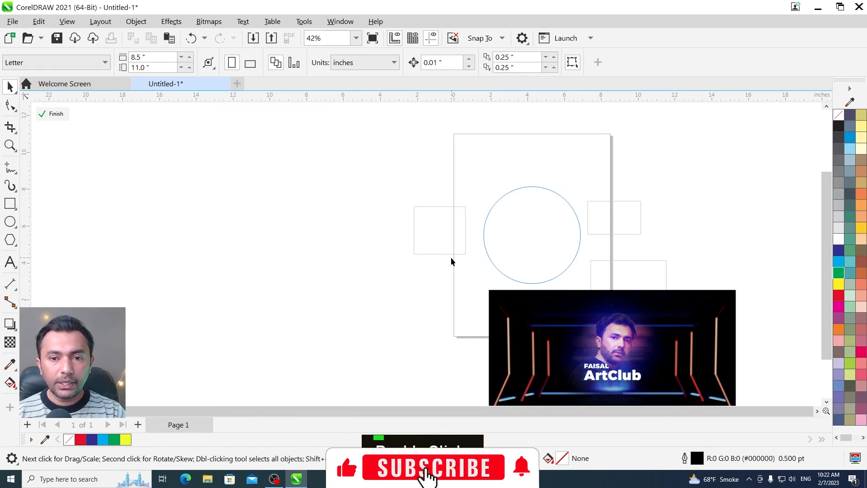
key(ctrl+z)
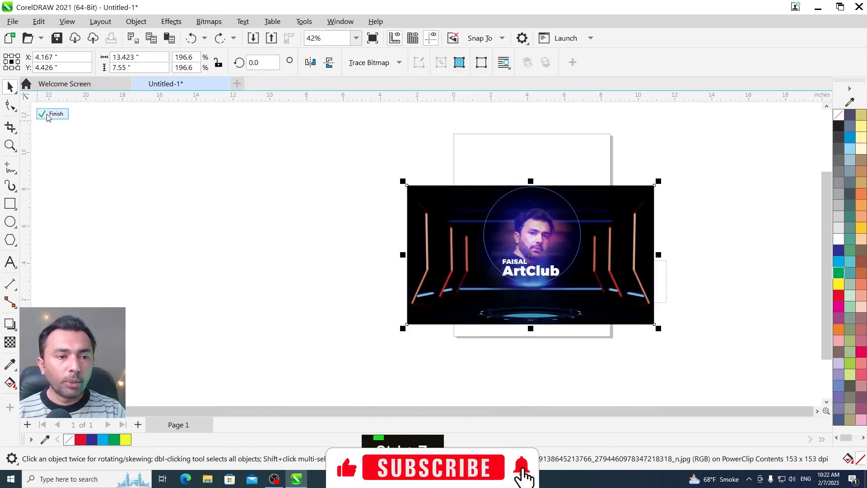
Finish editing the PowerClip with the image in its original place inside the circle
click(135, 22)
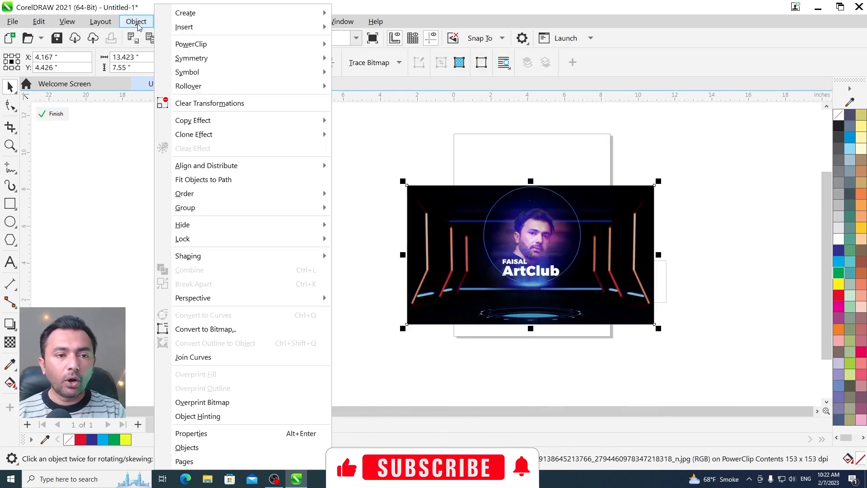
mouse_move(216, 43)
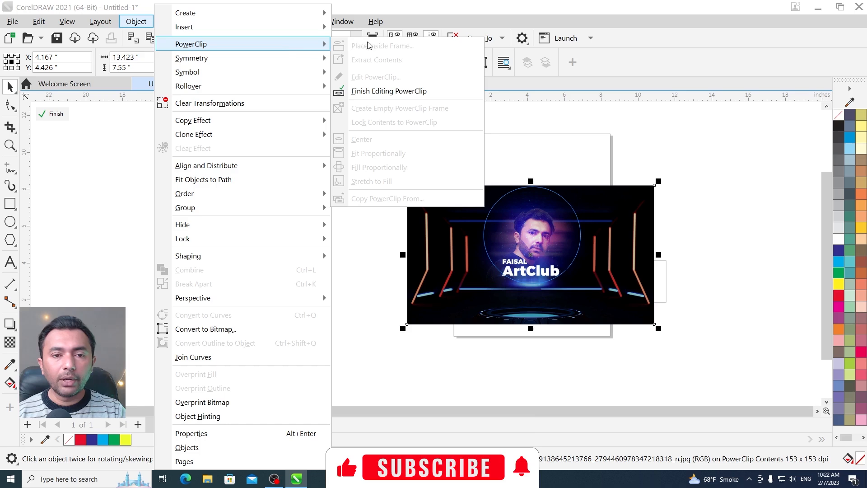
click(384, 92)
scroll(388, 211, up, 3)
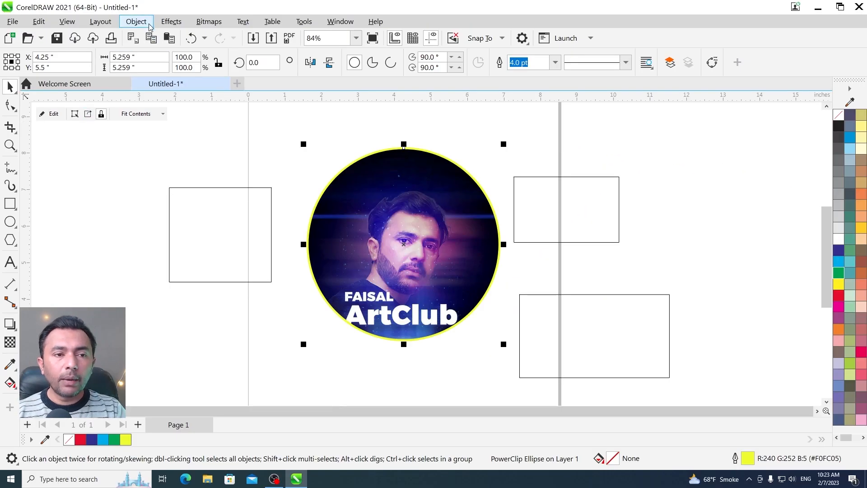
Try extracting the image from the PowerClip circle and undo the extraction
click(138, 22)
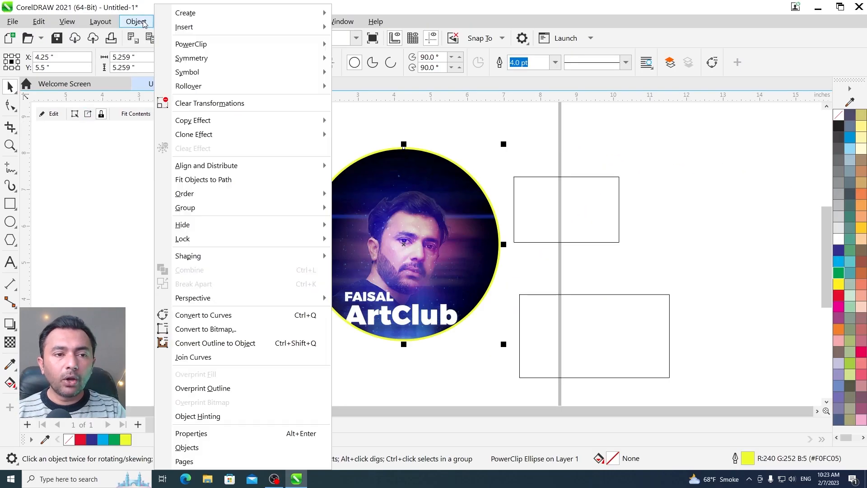
mouse_move(217, 46)
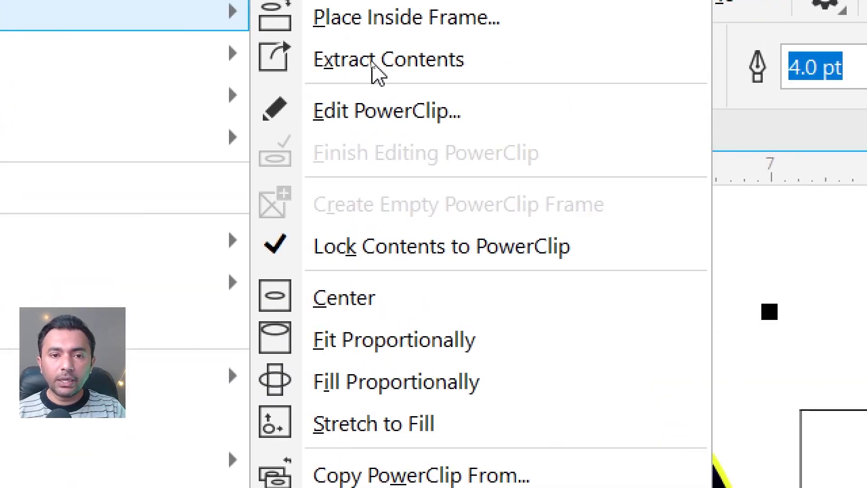
click(377, 61)
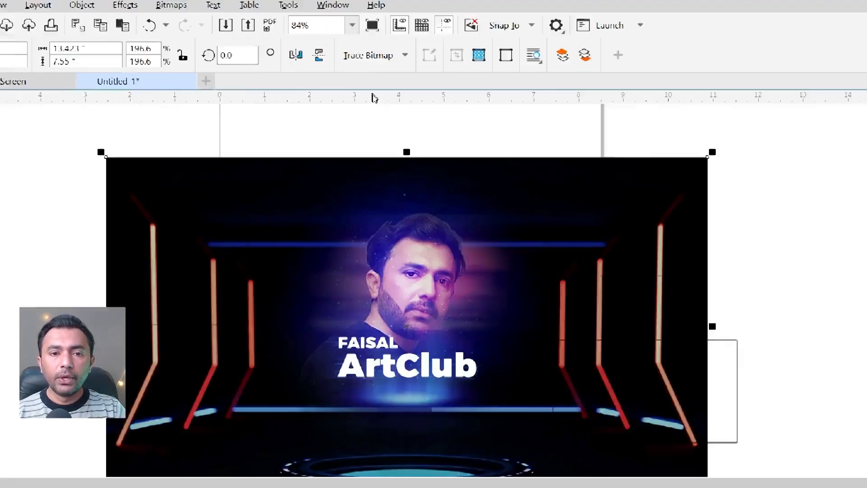
key(ctrl+z)
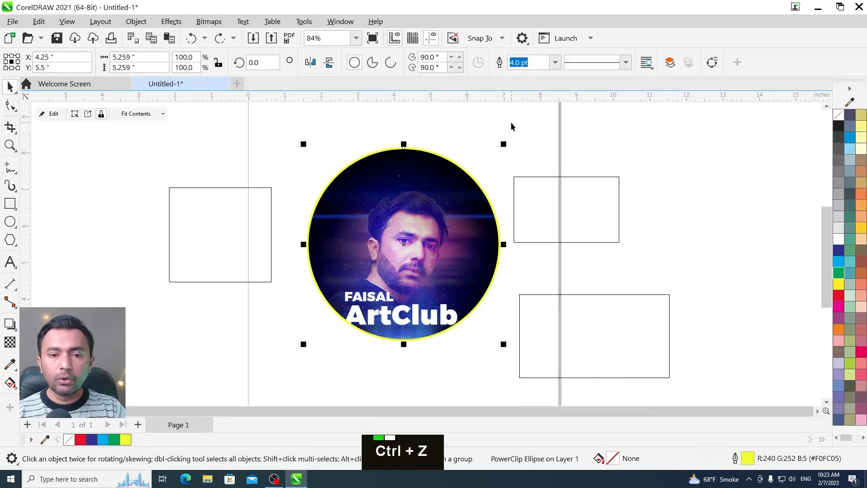
Extract the image from the PowerClip circle and move it down off the frame to about X 6.98 in, Y 0.19 in
click(139, 23)
mouse_move(307, 45)
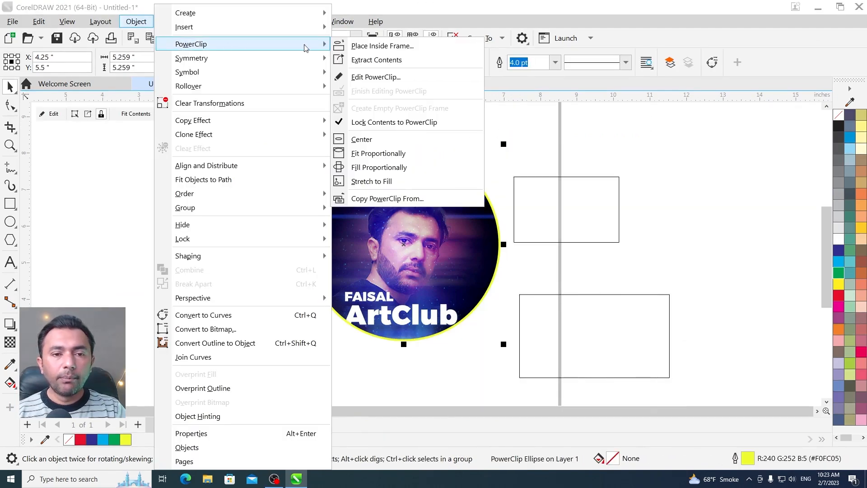
click(386, 62)
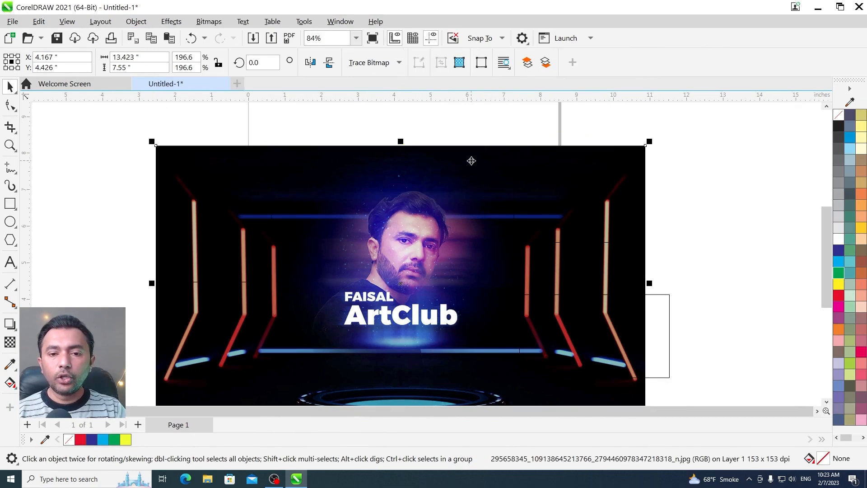
drag(471, 161, 559, 312)
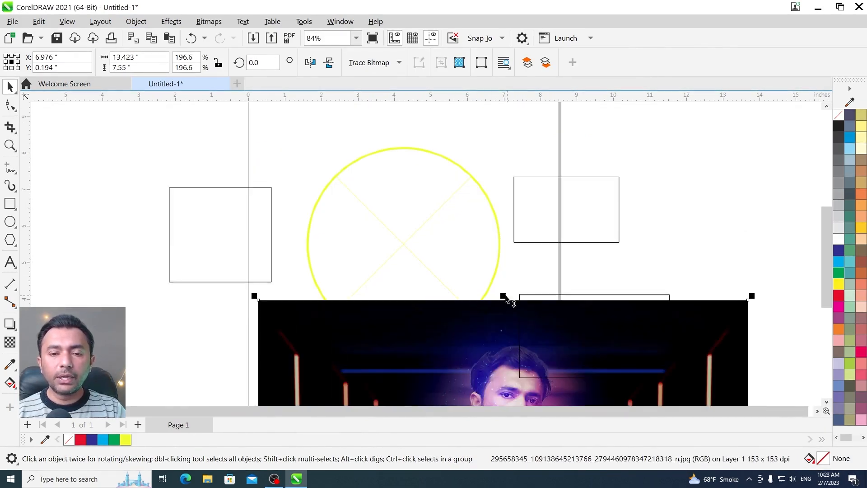
Change the outline colour of the empty PowerClip circle to black
click(424, 224)
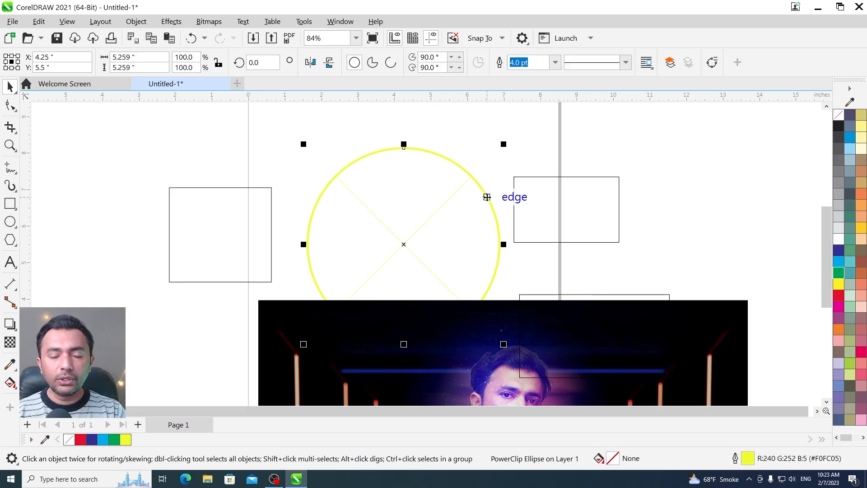
right_click(839, 124)
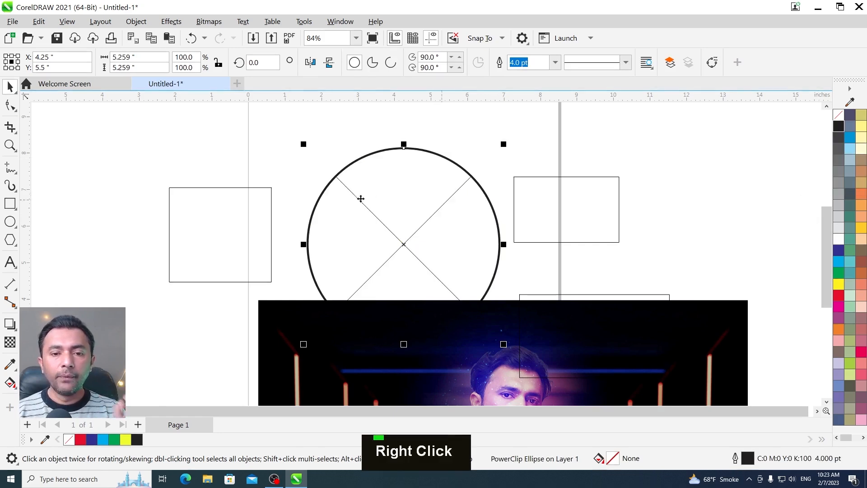
Fill the upper rectangle to the right of the circle with red
key(F2)
drag(492, 144, 294, 309)
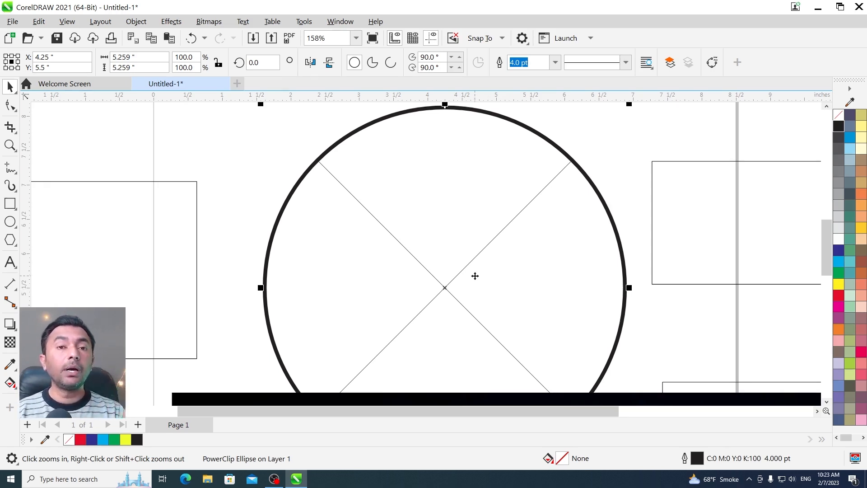
key(F3)
key(F2)
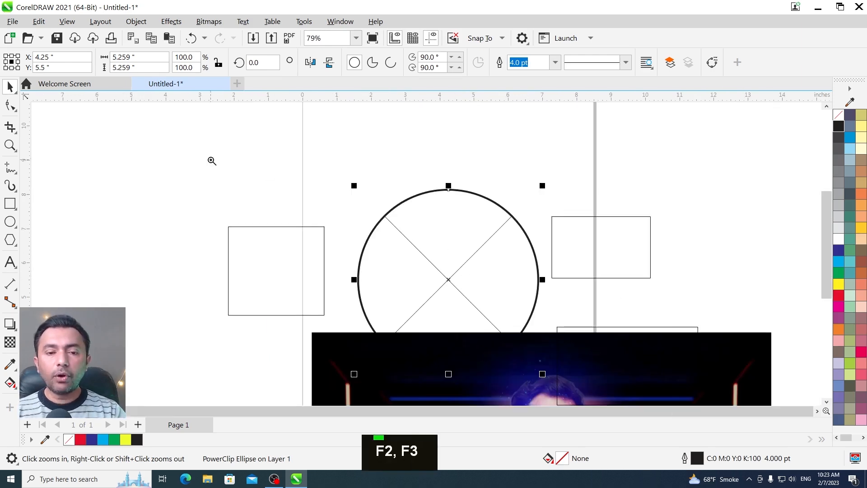
drag(210, 159, 678, 391)
click(624, 210)
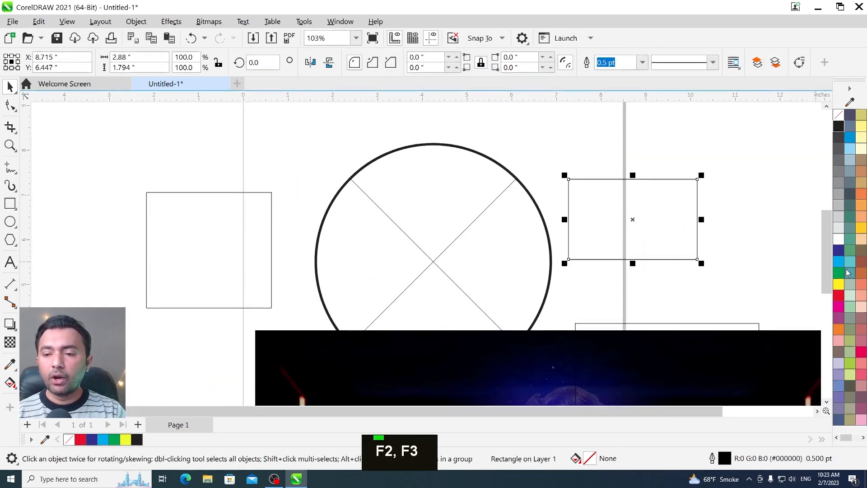
click(839, 294)
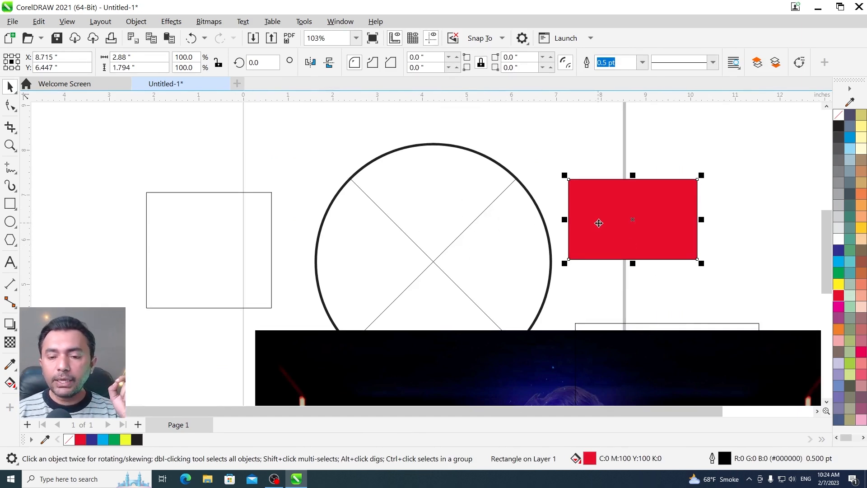
Add the red rectangle to the PowerClip circle so it overlaps the right edge, at about X 7.03 in, Y 6.26 in
click(601, 221)
drag(601, 221, 540, 232)
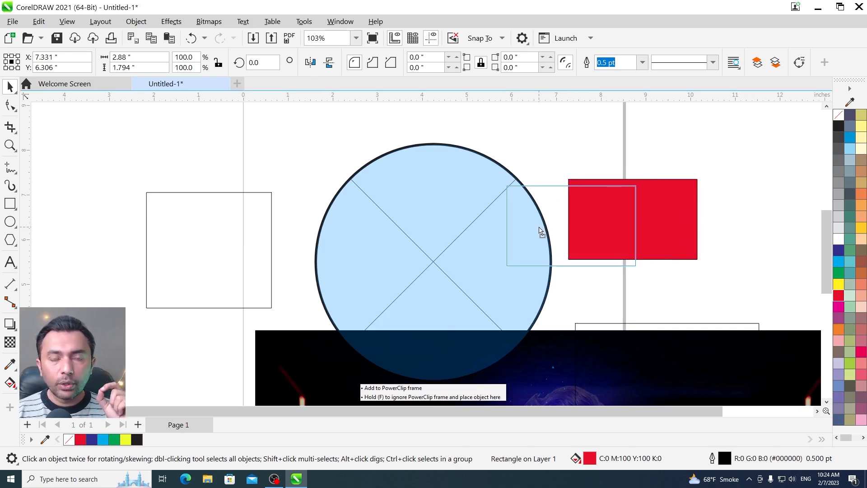
drag(540, 231, 528, 233)
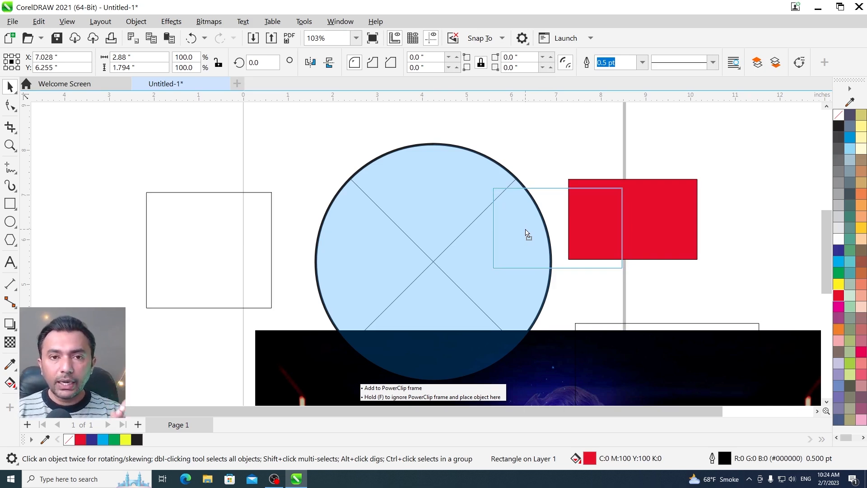
drag(528, 233, 525, 229)
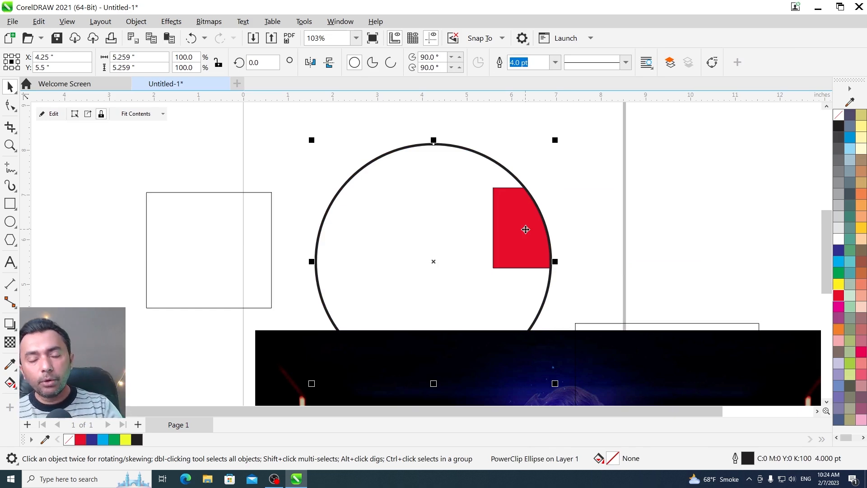
Move the unfilled left rectangle over the circle's left edge at about X 2.01 in, Y 5.72 in, and PowerClip it inside the circle
key(ctrl+z)
key(ctrl+z)
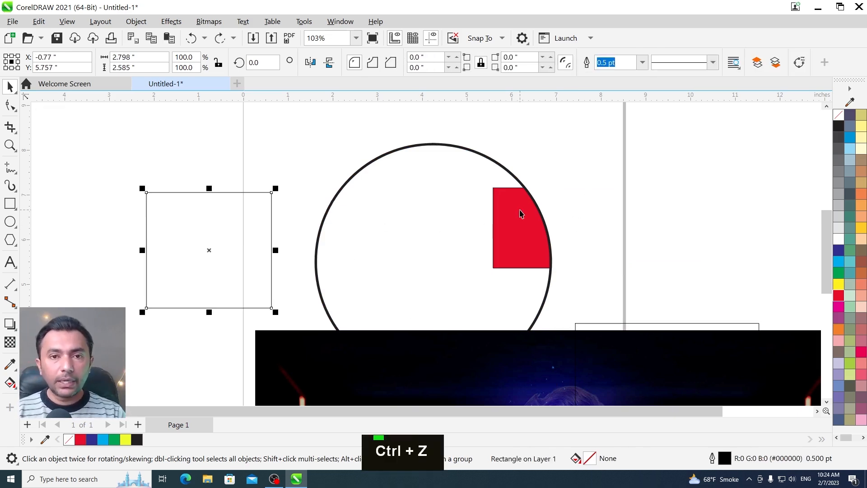
drag(230, 206, 359, 211)
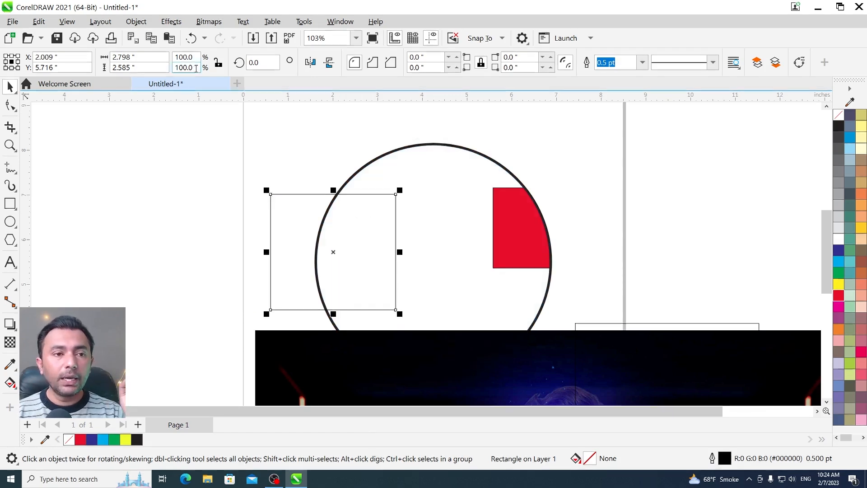
click(136, 21)
mouse_move(251, 49)
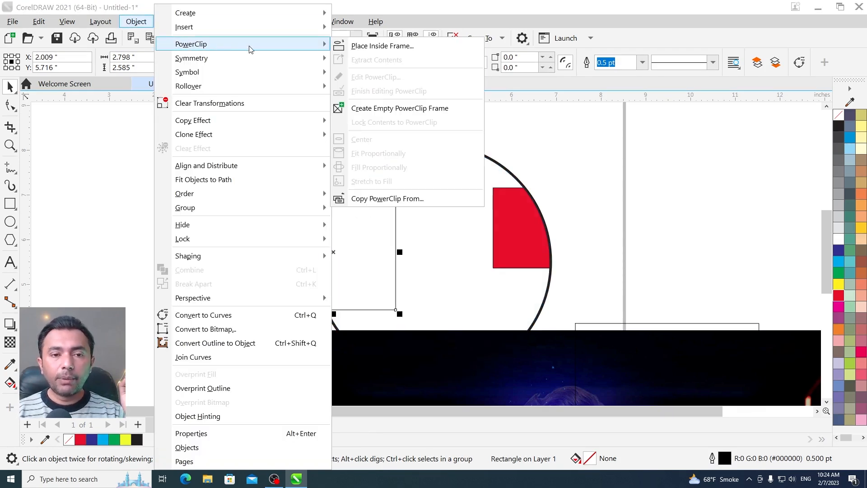
click(391, 47)
click(412, 232)
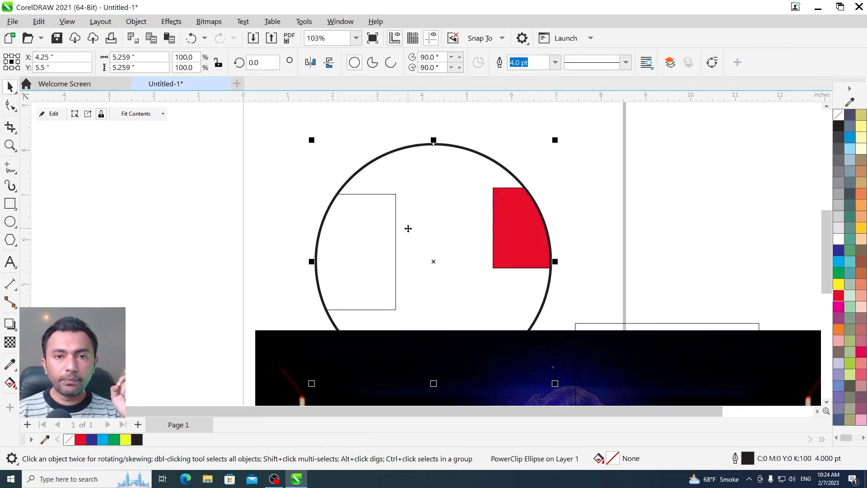
key(ctrl+z)
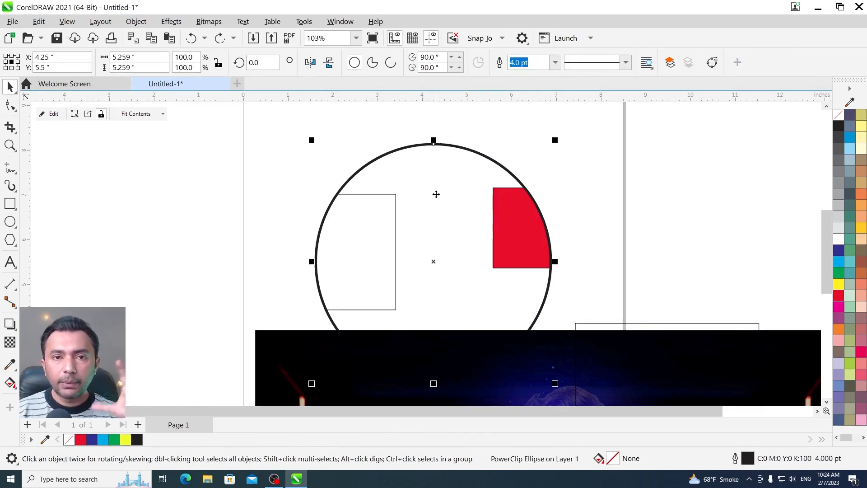
click(147, 25)
mouse_move(256, 44)
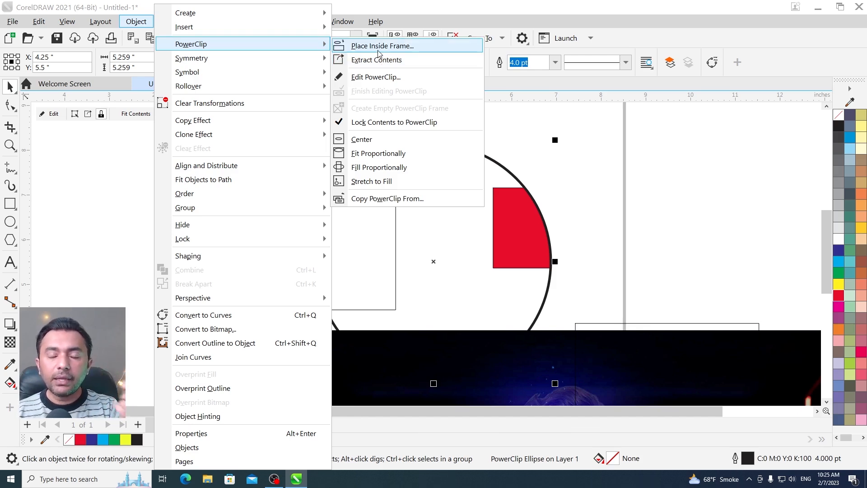
click(93, 159)
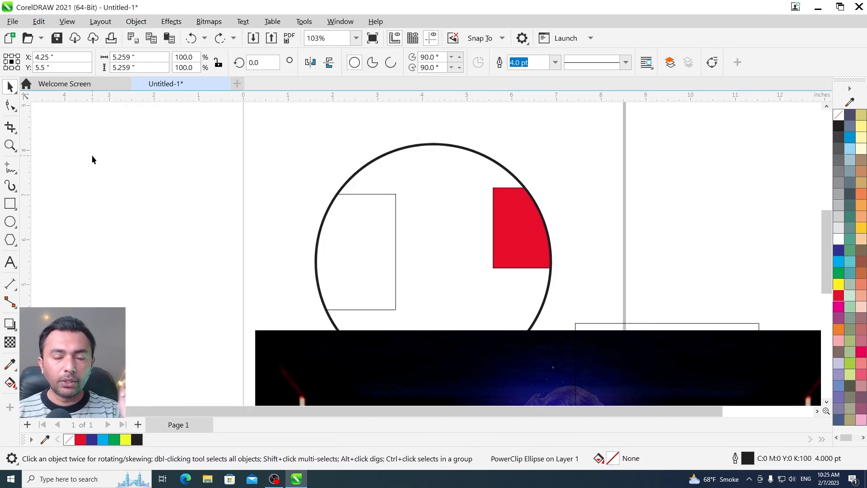
Edit the PowerClip circle's contents, move the red rectangle slightly left to about X 6.79 in, Y 6.27 in, and finish editing
click(518, 231)
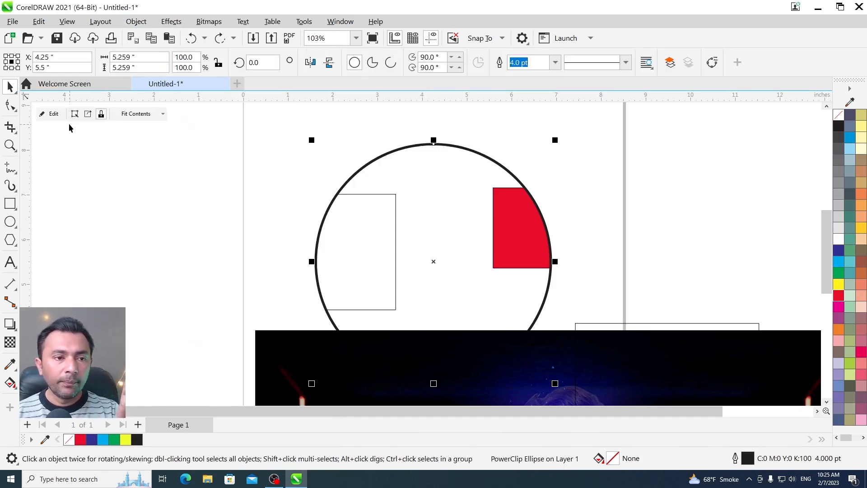
click(53, 115)
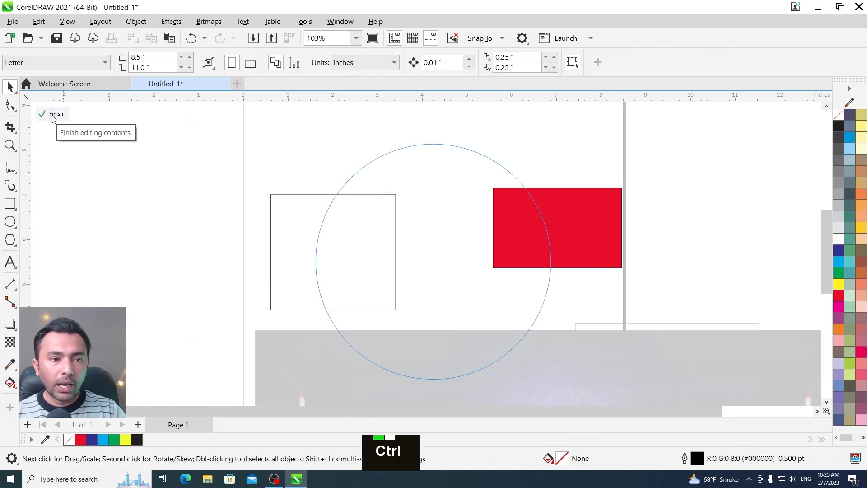
key(ctrl+z)
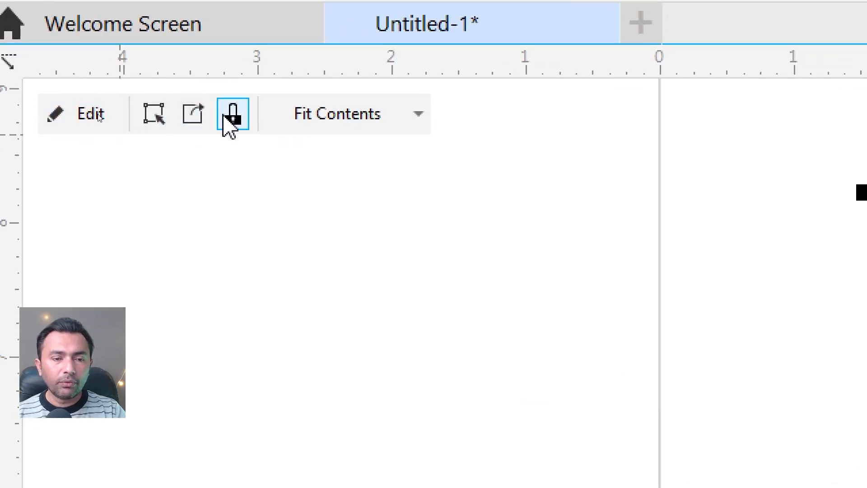
key(alt+grave)
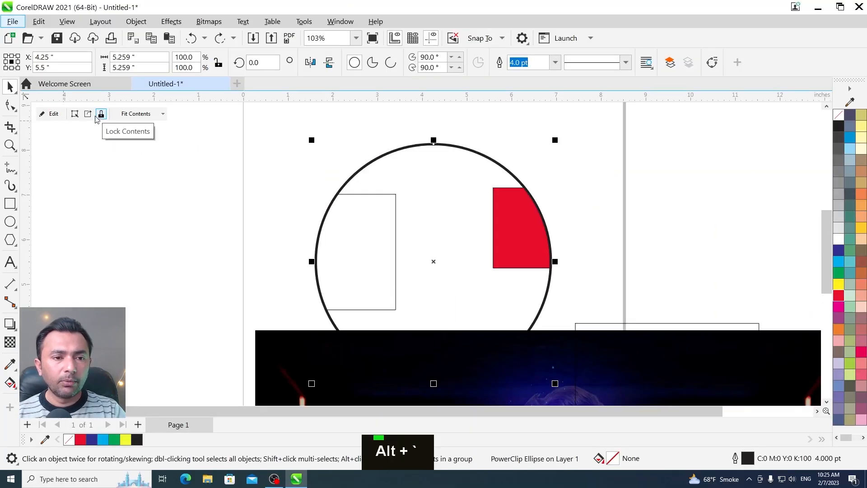
click(52, 116)
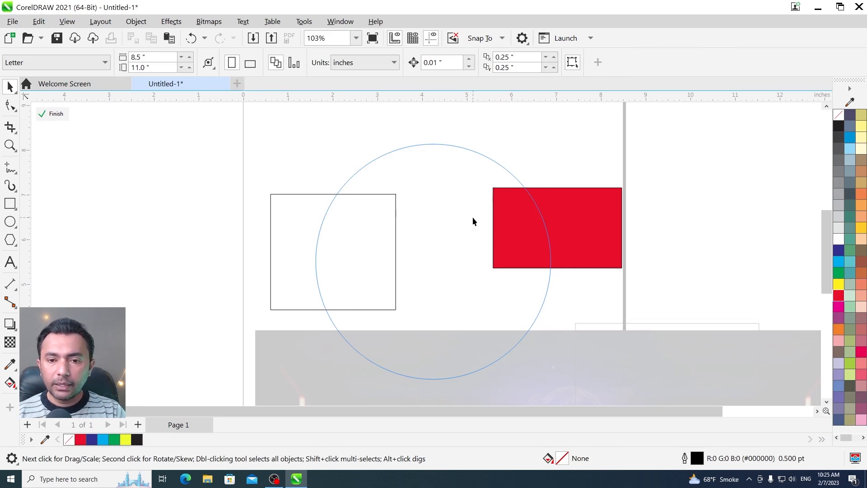
drag(508, 229, 488, 223)
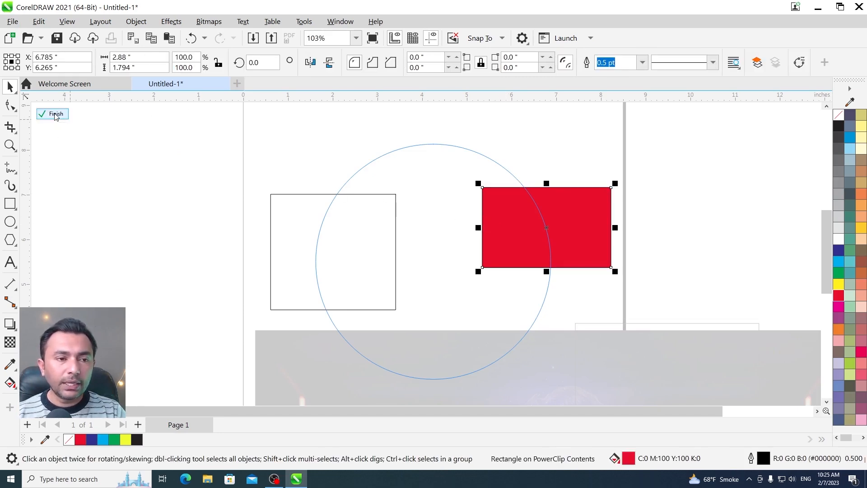
click(55, 116)
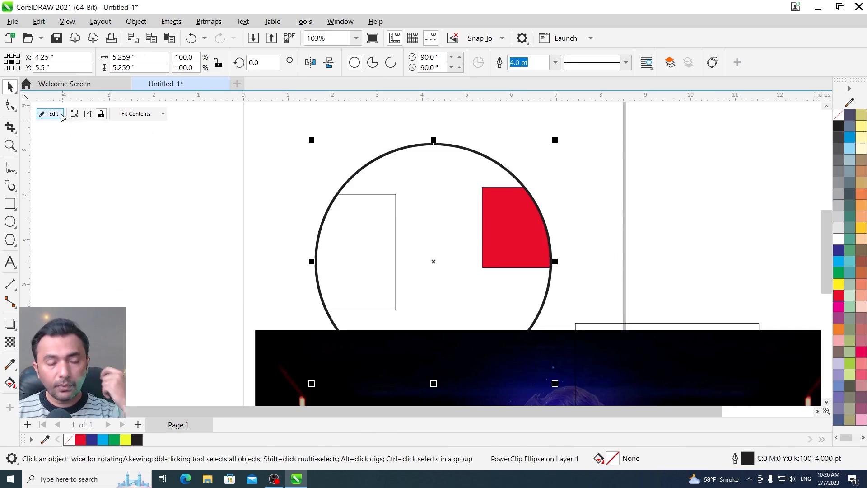
Try extracting both rectangles from the PowerClip circle and undo the extraction
click(89, 114)
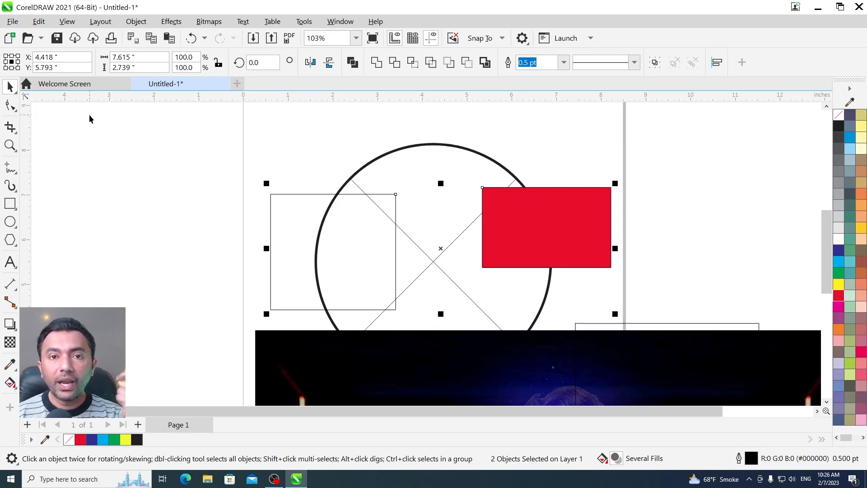
key(ctrl+z)
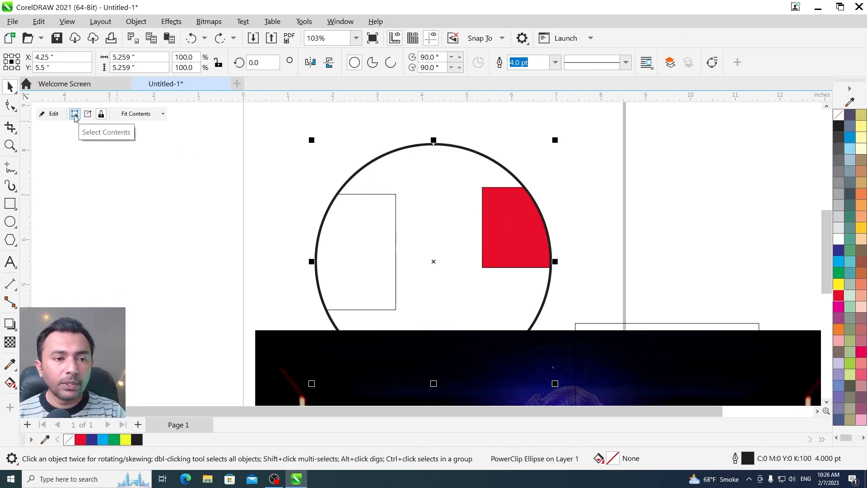
Select both rectangles inside the PowerClip circle without entering editing mode, and return to selecting the circle itself
key(alt+grave)
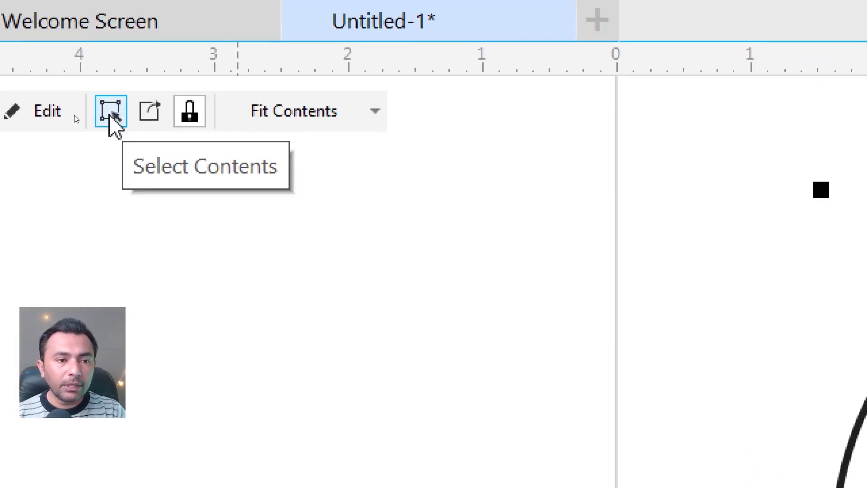
click(110, 115)
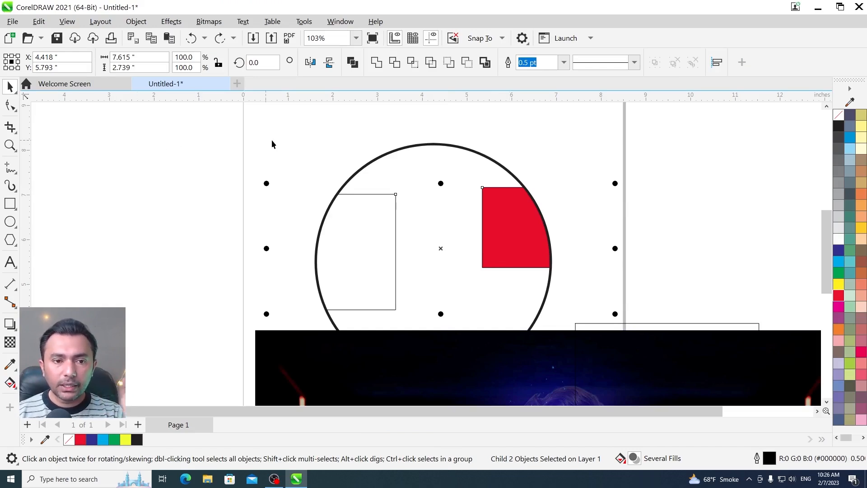
click(325, 131)
click(504, 222)
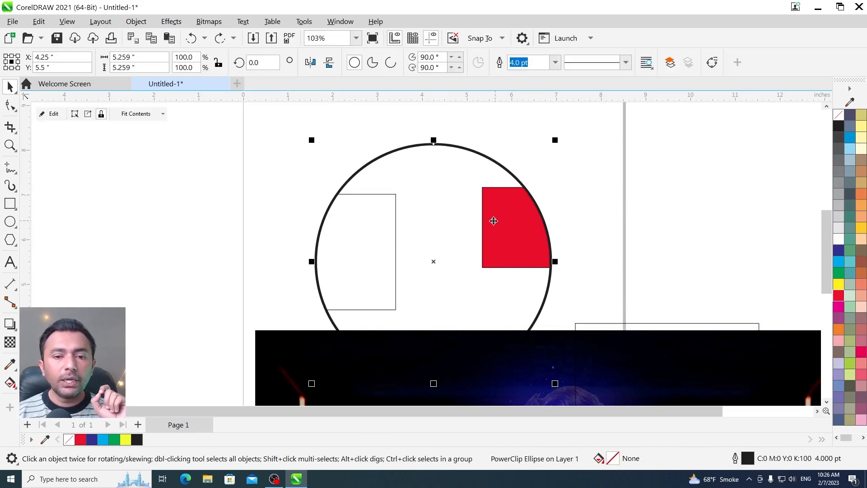
Select the unfilled rectangle directly inside the PowerClip circle and move it up and right to about X 3.42 in, Y 7.20 in
key(alt)
key(alt)
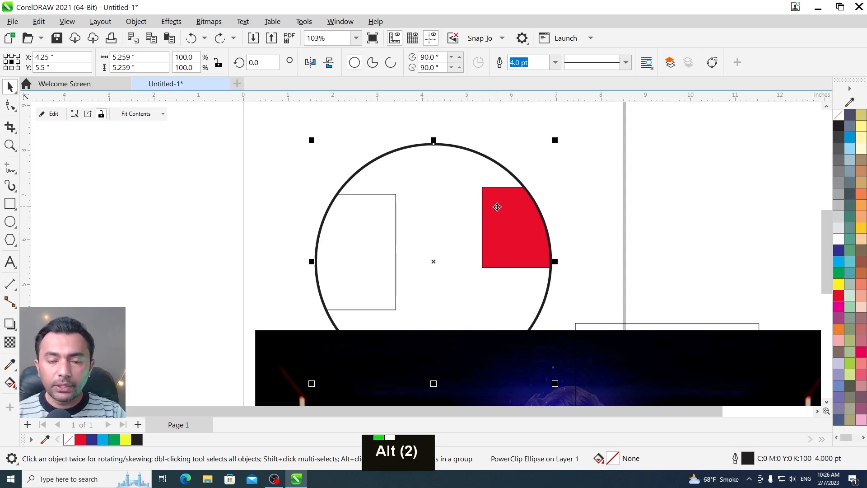
alt+click(497, 207)
alt+click(369, 214)
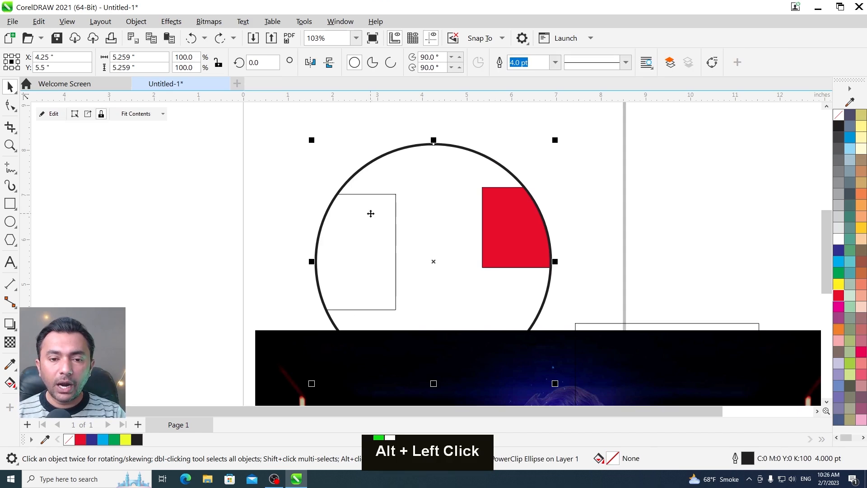
alt+click(384, 195)
key(alt)
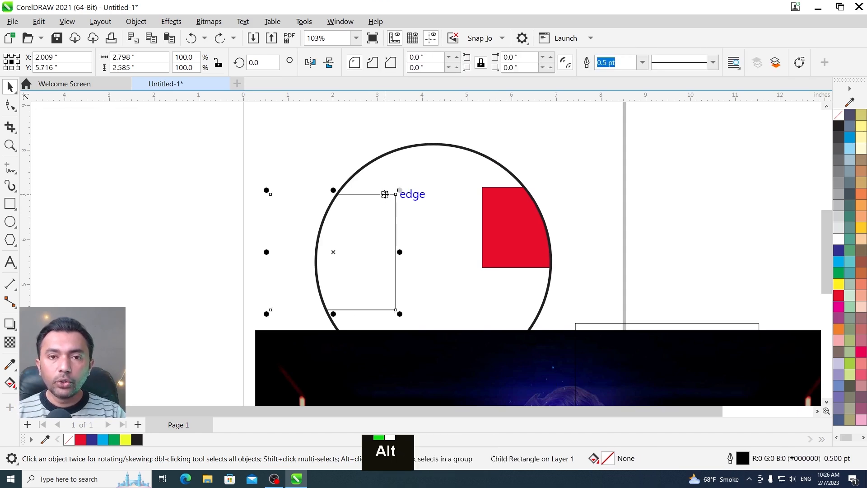
drag(384, 194, 449, 141)
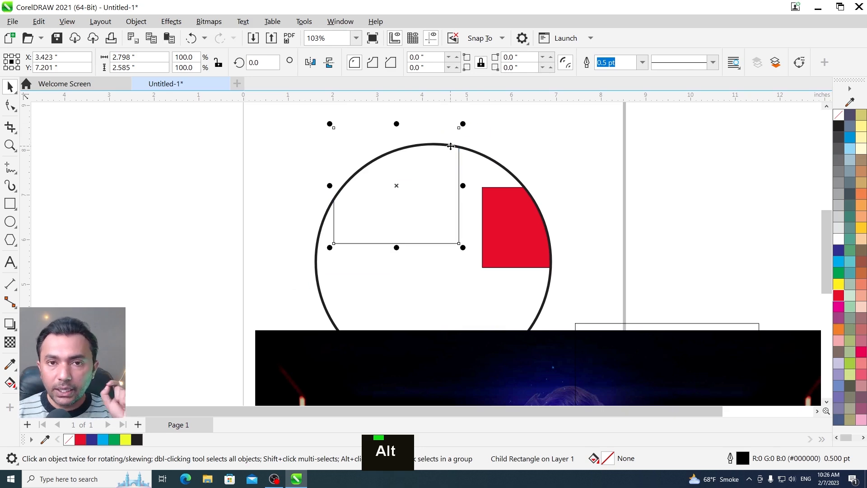
Select the red rectangle directly inside the PowerClip circle and move it down to about X 6.89 in, Y 5.91 in
click(450, 146)
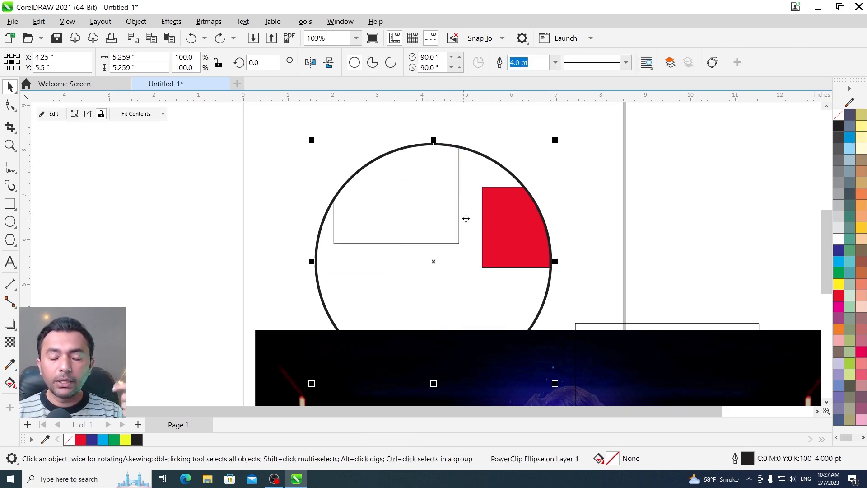
key(alt)
alt+click(500, 213)
key(ctrl+z)
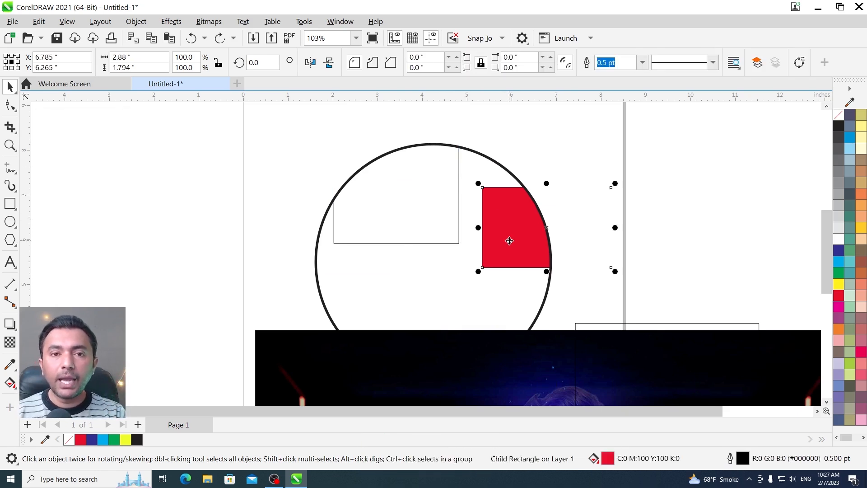
drag(509, 240, 515, 252)
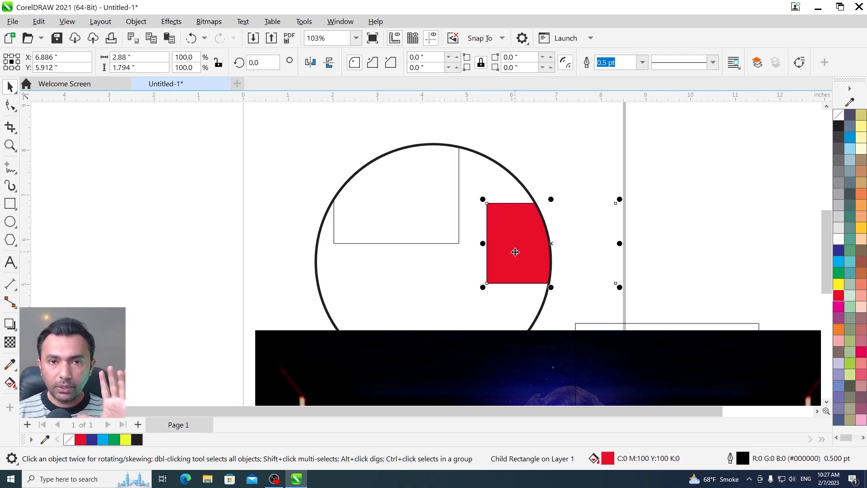
Extract both rectangles from the PowerClip circle and delete them
click(537, 164)
click(503, 248)
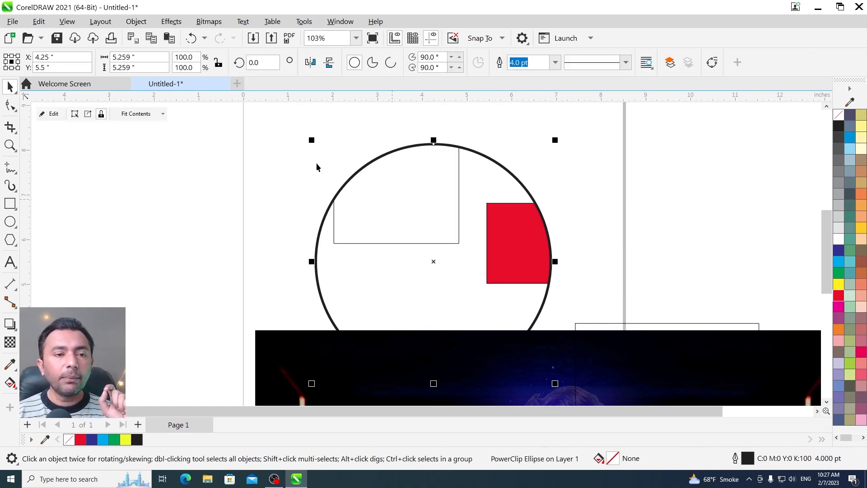
click(158, 116)
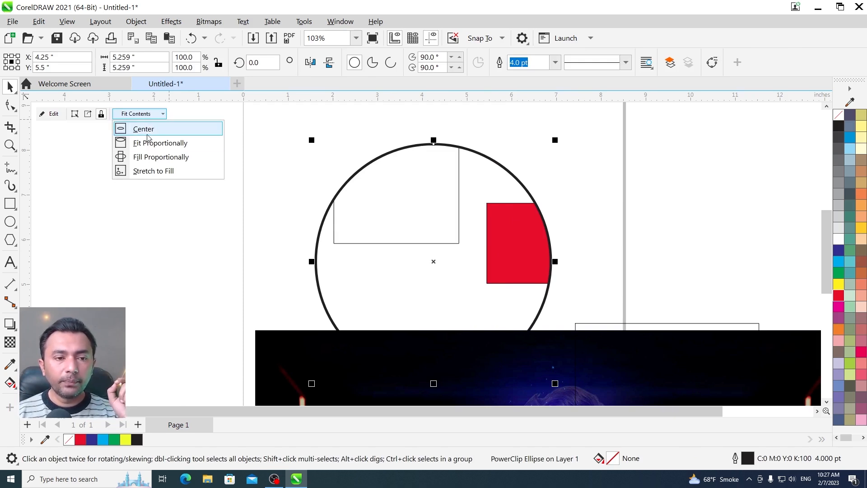
click(145, 172)
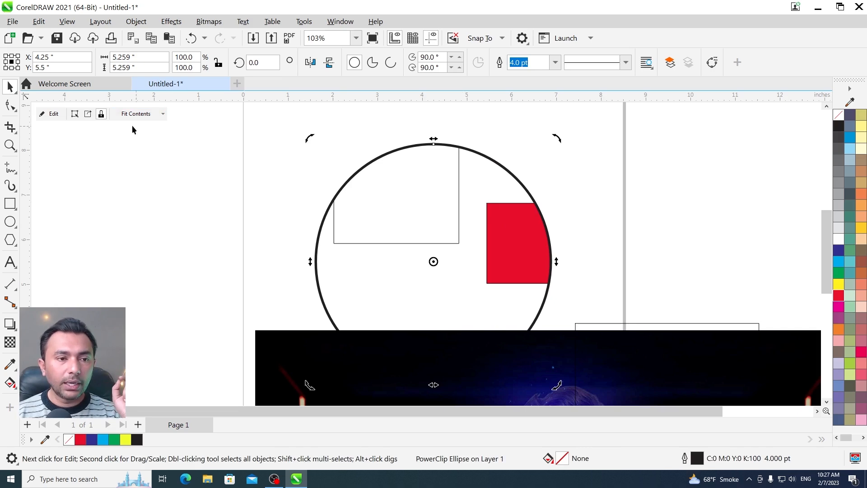
click(87, 113)
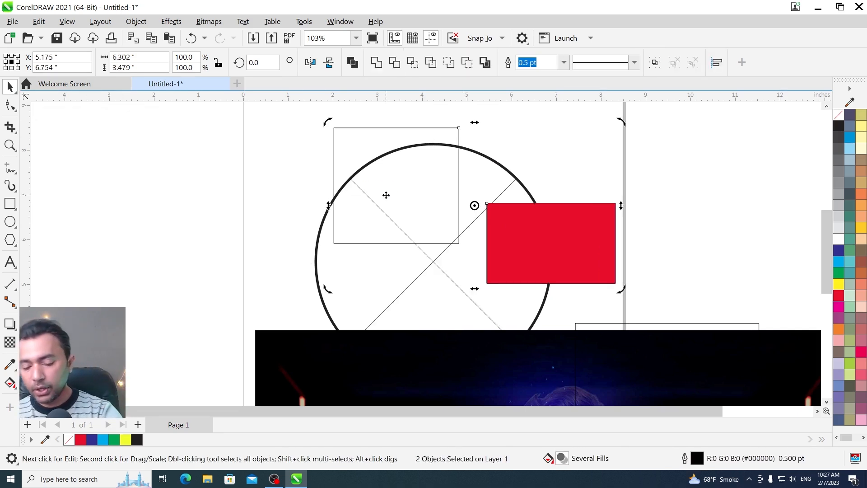
key(Delete)
Try placing the unfilled rectangle from beside the page into the empty PowerClip circle, and undo the placement
click(429, 258)
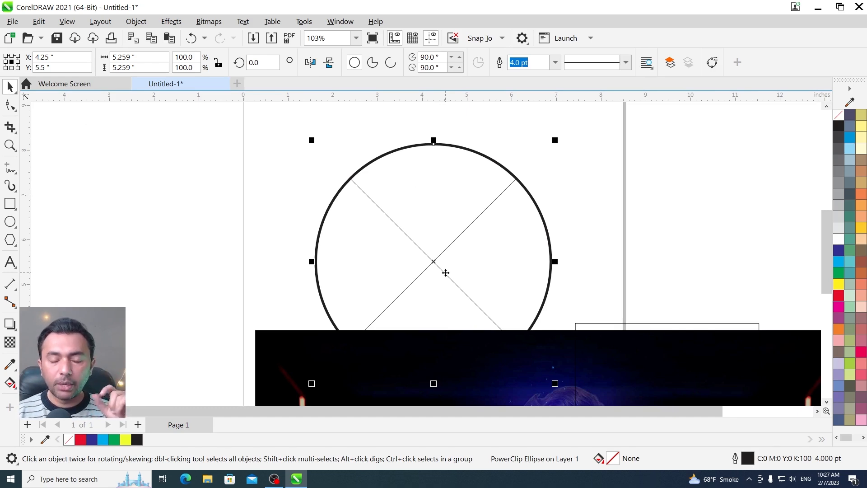
drag(585, 324, 463, 218)
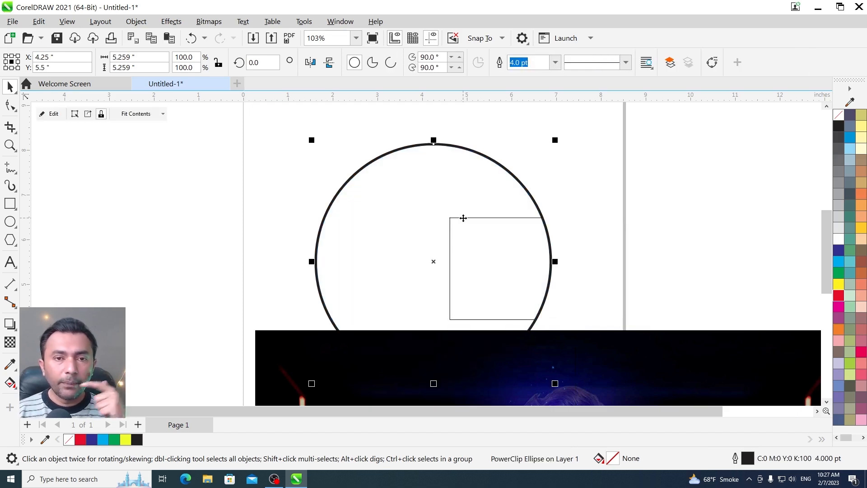
key(ctrl+z)
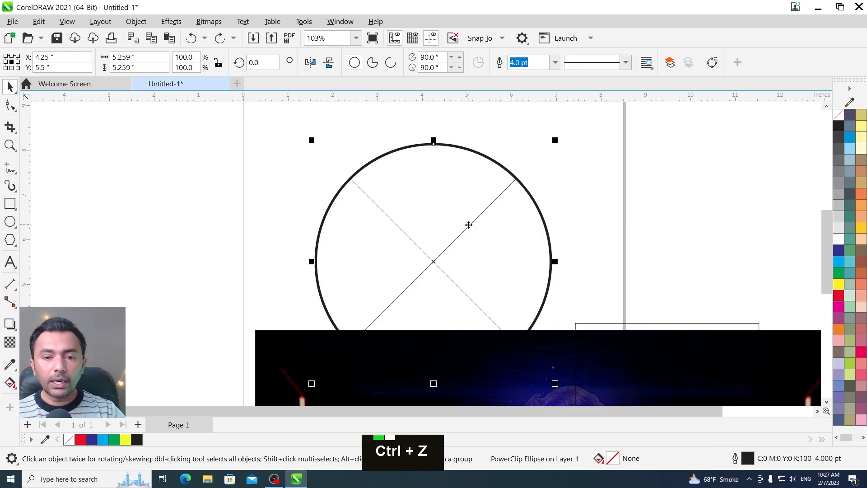
Remove the empty PowerClip frame from the circle so it is an ordinary ellipse
right_click(501, 191)
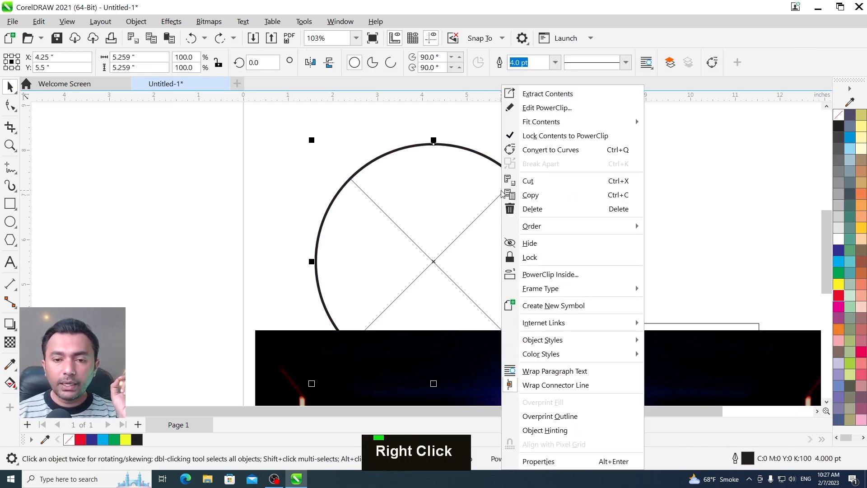
mouse_move(556, 293)
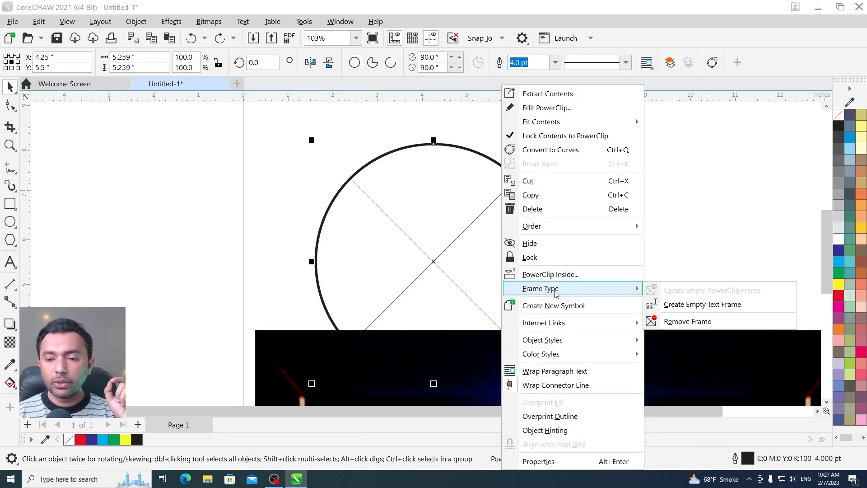
click(687, 321)
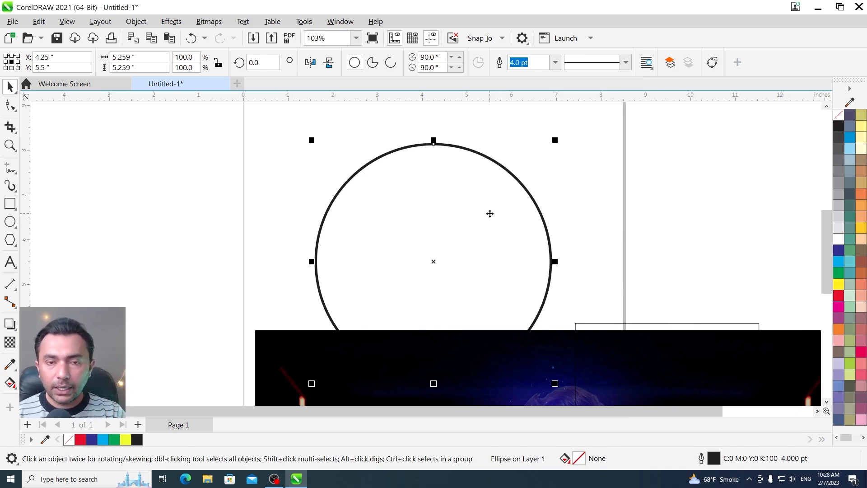
Delete the leftover unfilled rectangle and move the photo off the page to about X 17.18 in, Y 1.11 in
key(F3)
key(F3)
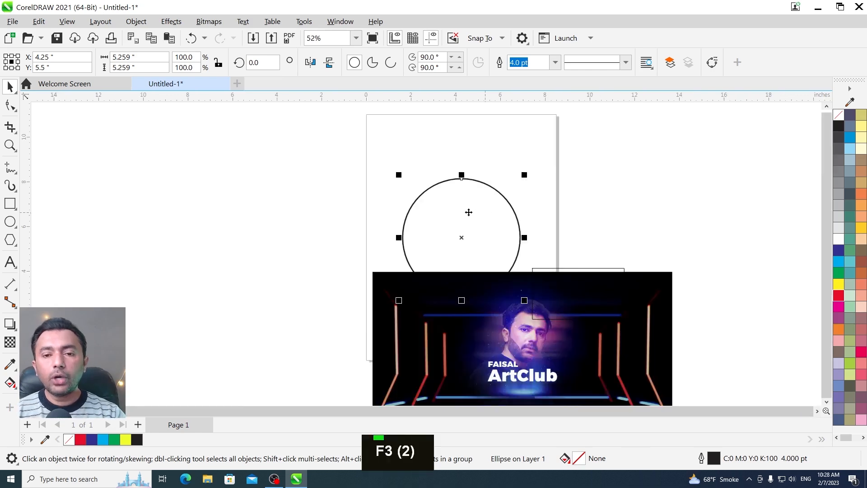
key(F2)
drag(396, 162, 595, 317)
key(Escape)
click(505, 255)
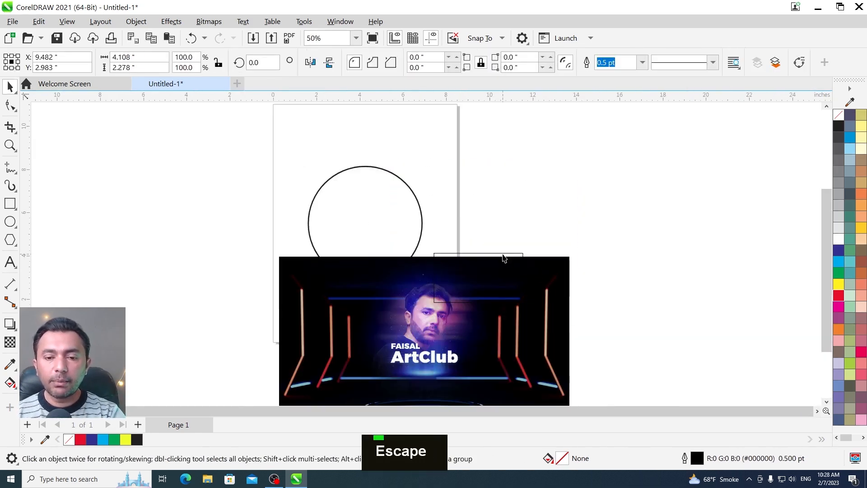
key(Delete)
drag(468, 289, 678, 270)
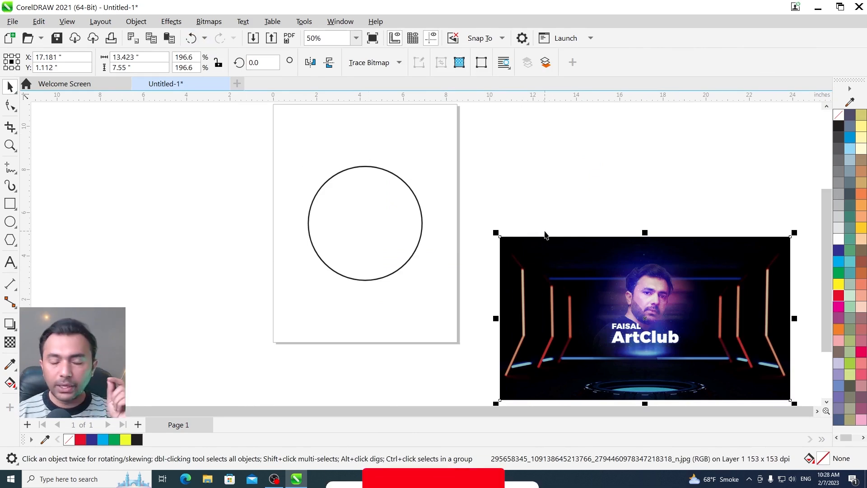
PowerClip the photo inside the circle with Place Inside Frame
click(131, 23)
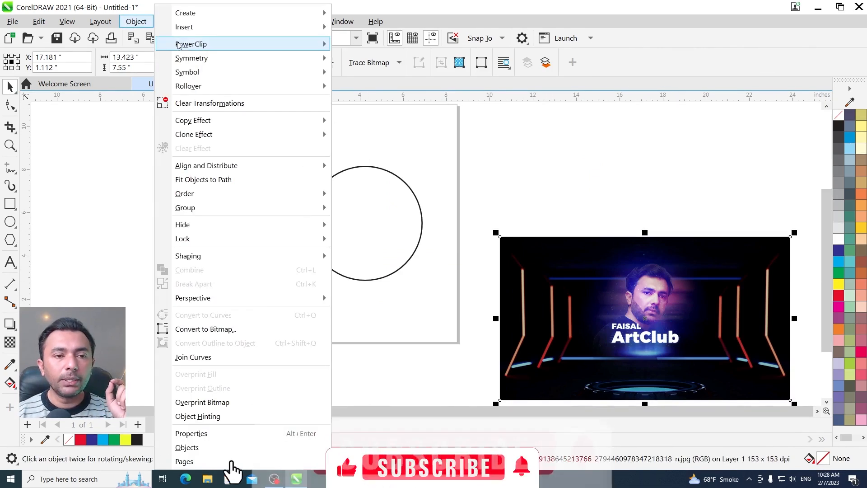
mouse_move(294, 44)
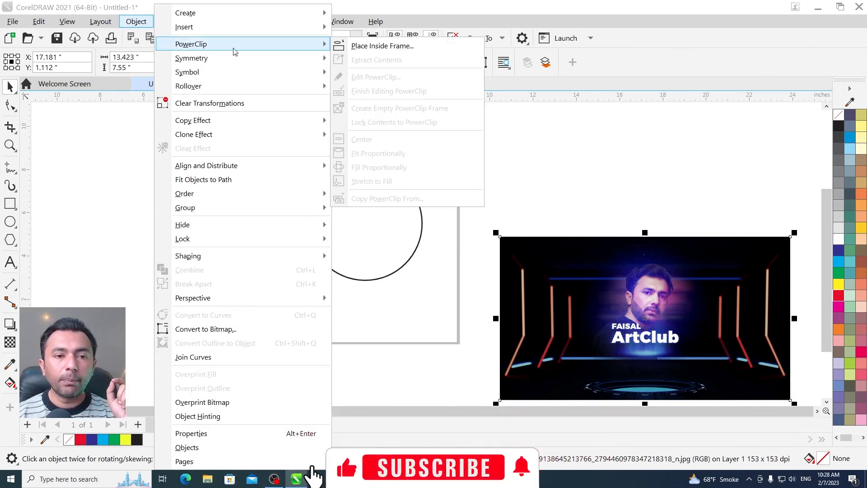
click(377, 51)
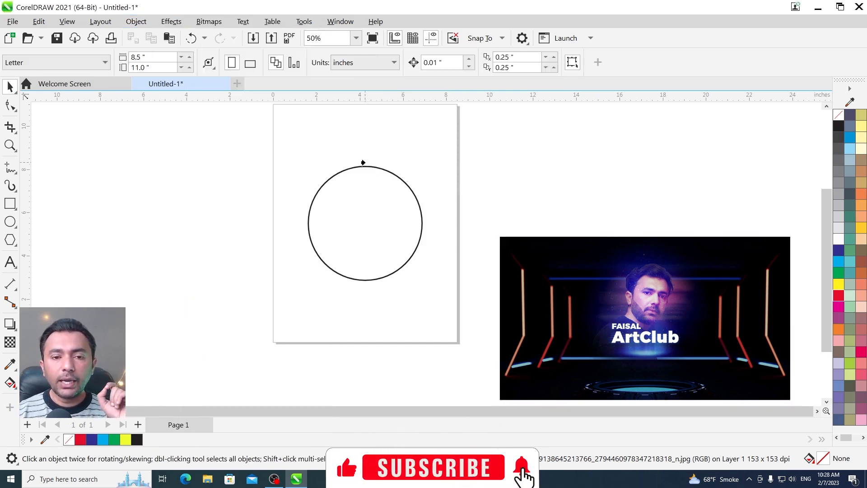
click(362, 166)
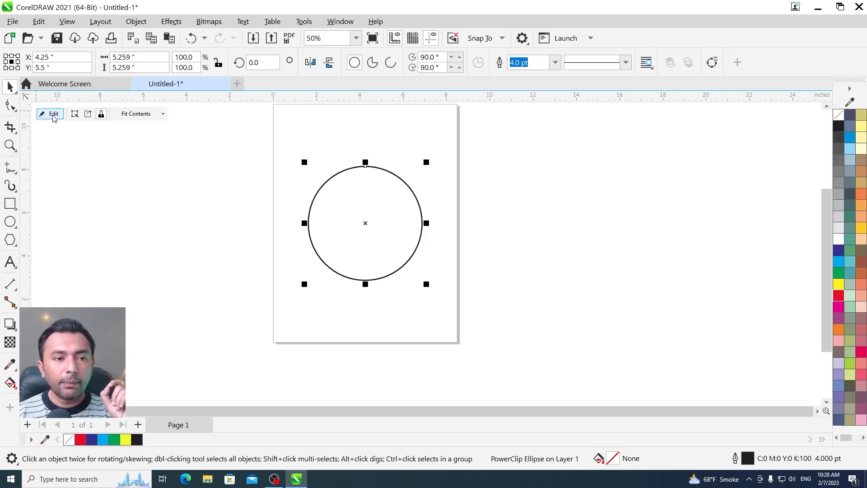
Edit the circle's PowerClip contents, move the photo to about X 11.01 in, Y 2.83 in, partly overlapping the circle, and finish editing
click(136, 21)
mouse_move(253, 44)
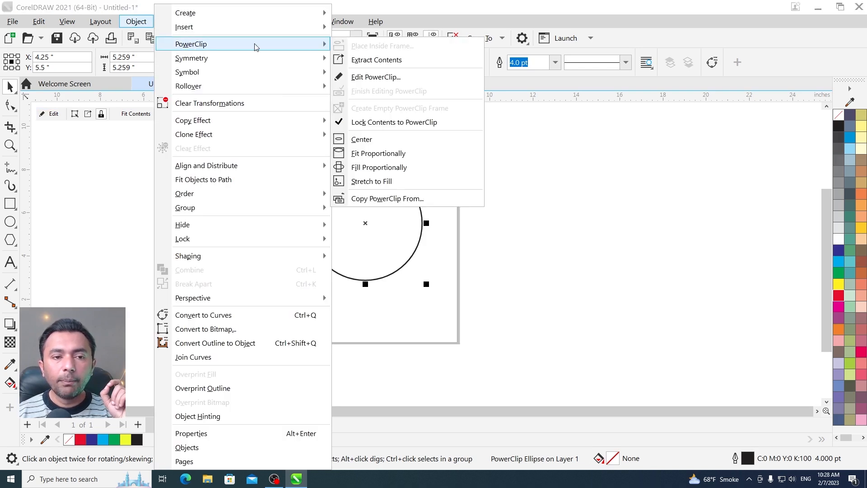
click(392, 78)
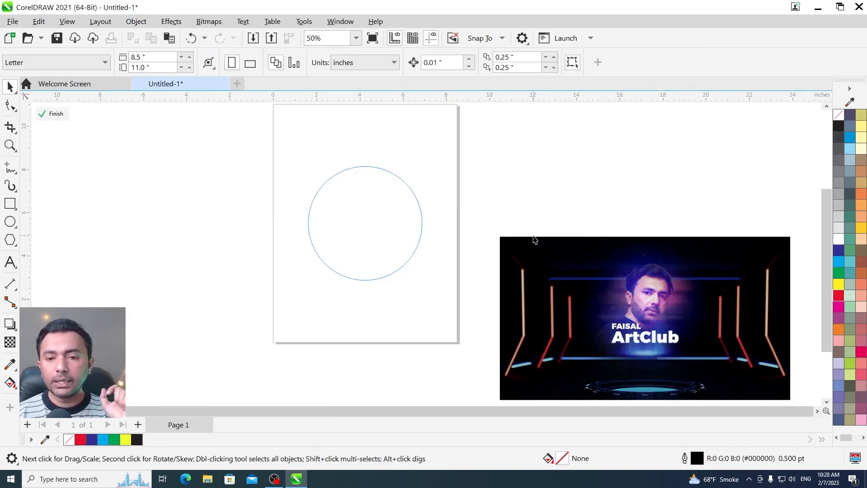
click(649, 270)
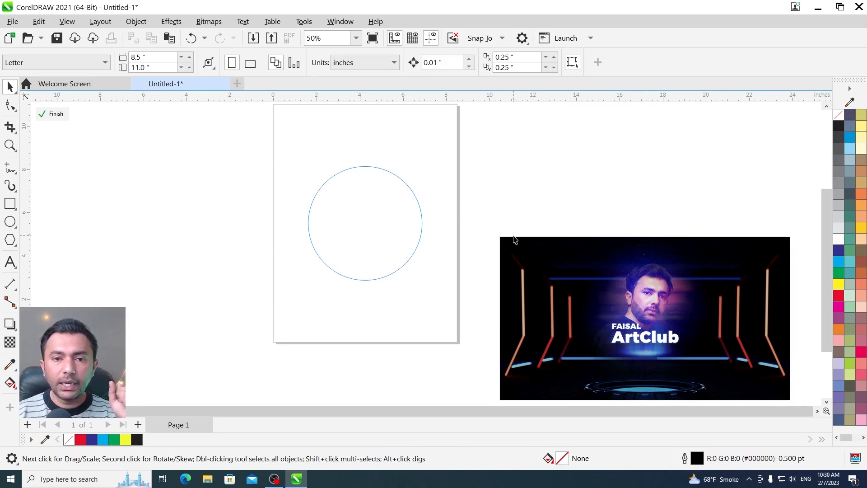
click(547, 266)
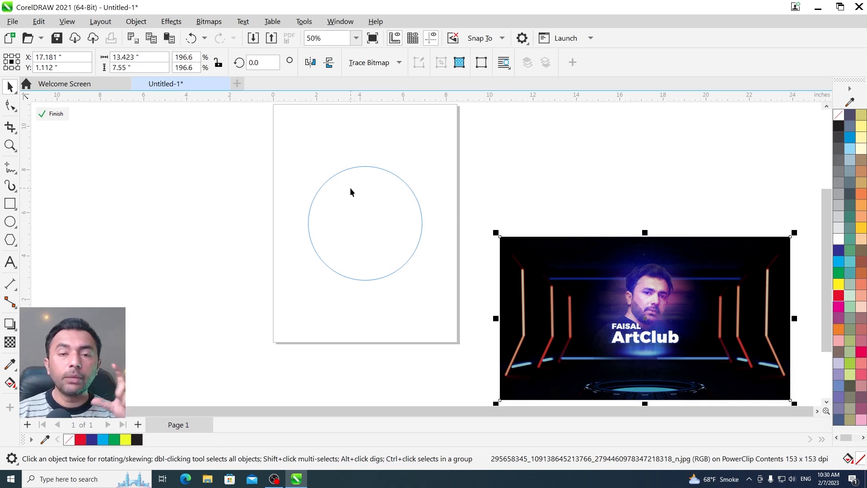
drag(556, 276, 419, 236)
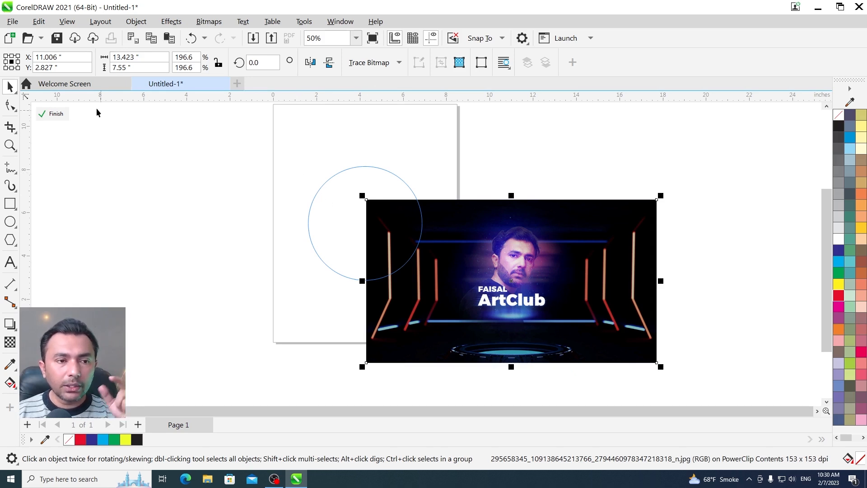
click(53, 113)
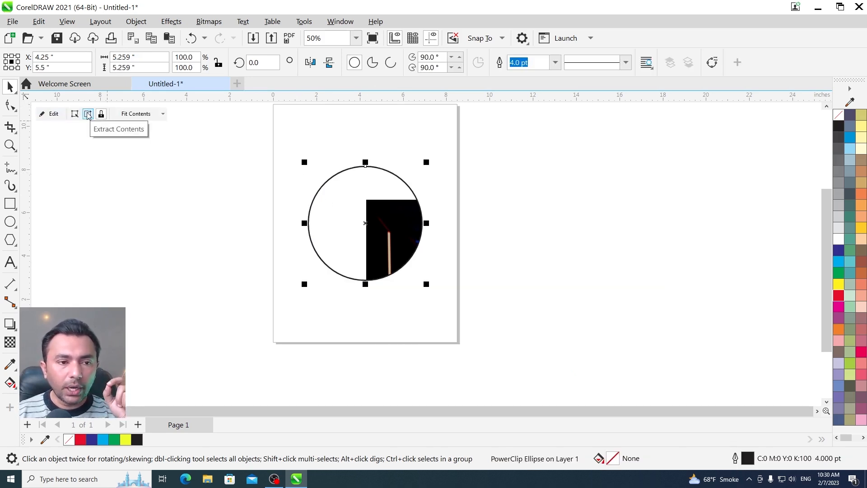
Extract the photo from the circle to about X 15.62 in, Y 2.72 in, and remove the circle's empty PowerClip frame
click(88, 115)
drag(364, 225, 459, 228)
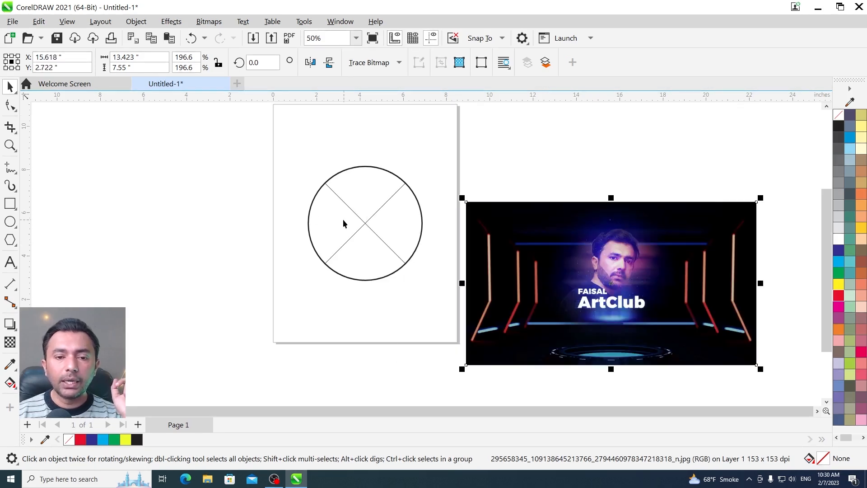
right_click(363, 223)
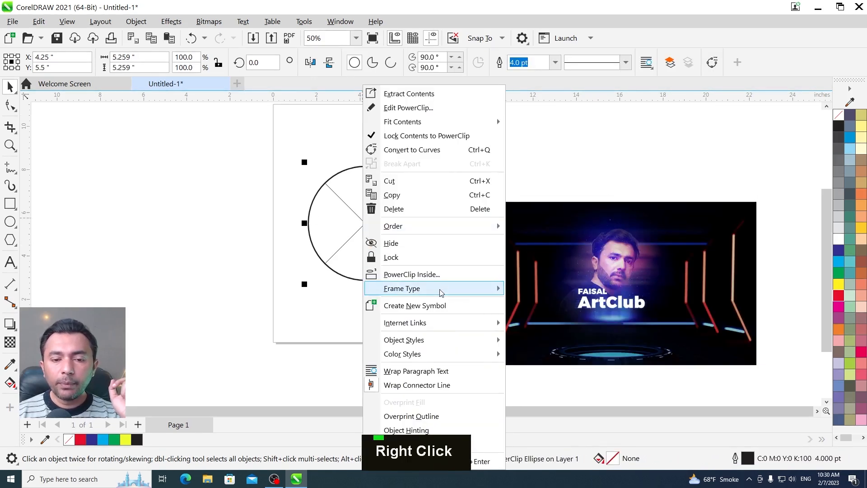
mouse_move(441, 293)
click(533, 322)
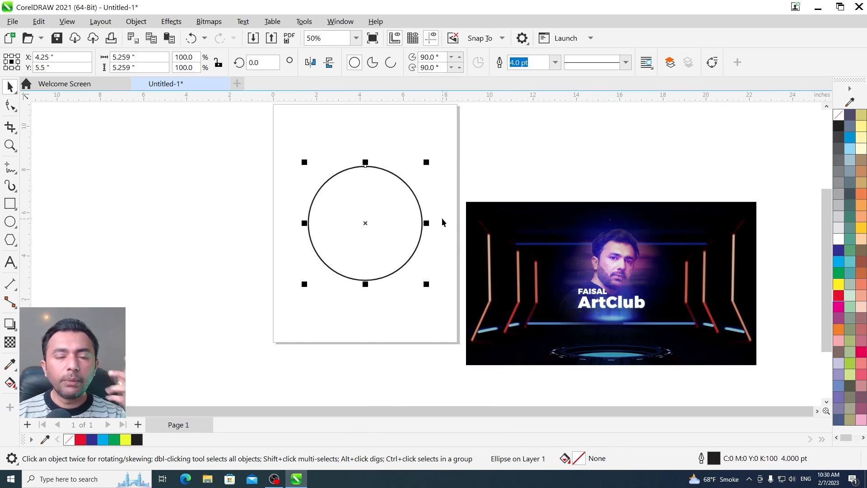
click(360, 139)
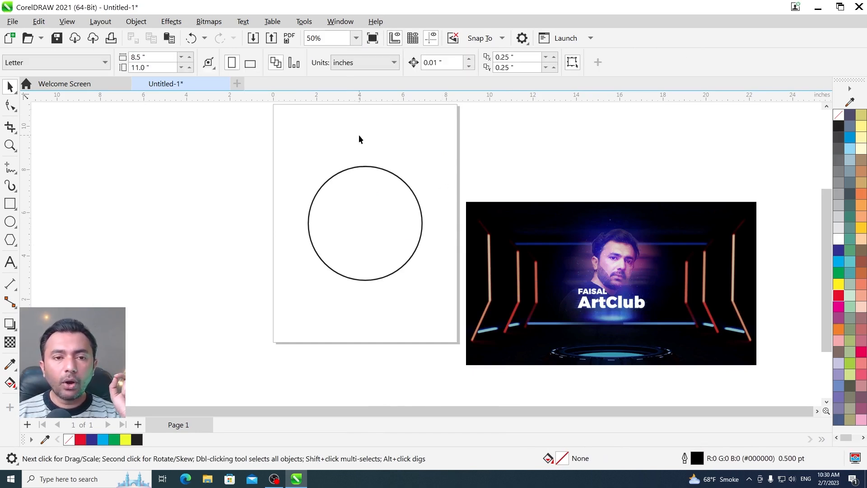
Set the PowerClip option for auto-centering new content to "When content is completely outside frame" in the CorelDRAW options
click(304, 21)
mouse_move(385, 41)
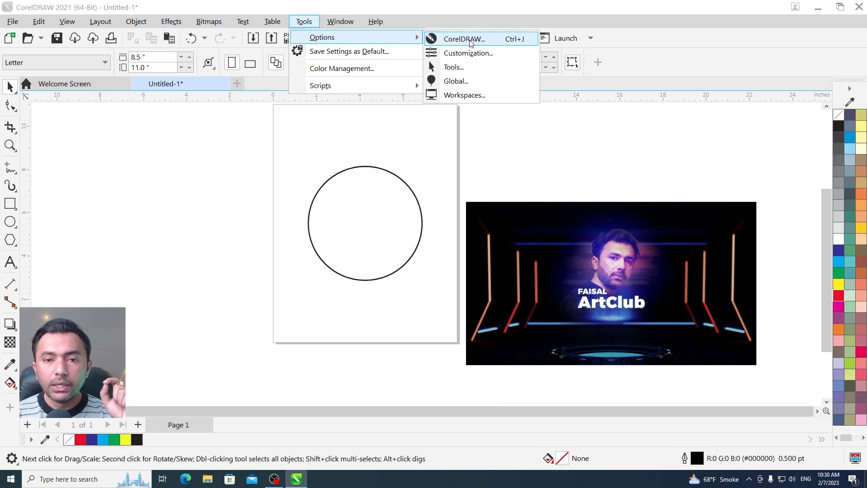
click(496, 40)
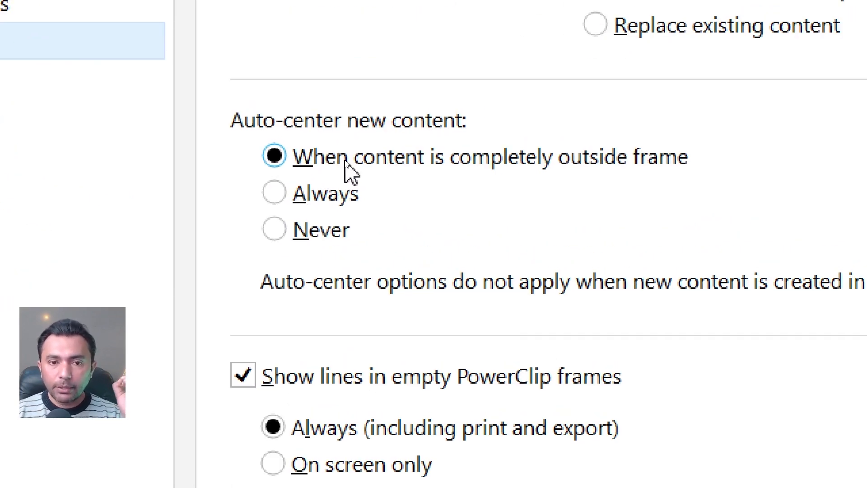
click(316, 230)
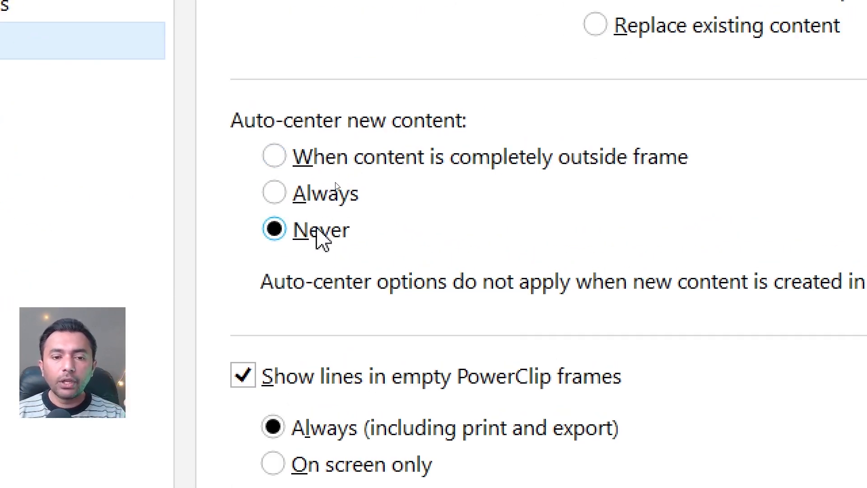
click(321, 204)
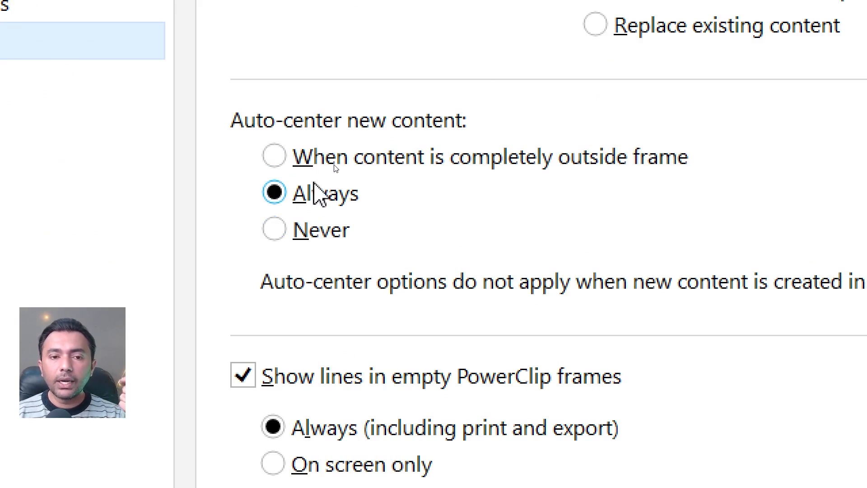
click(296, 231)
click(304, 194)
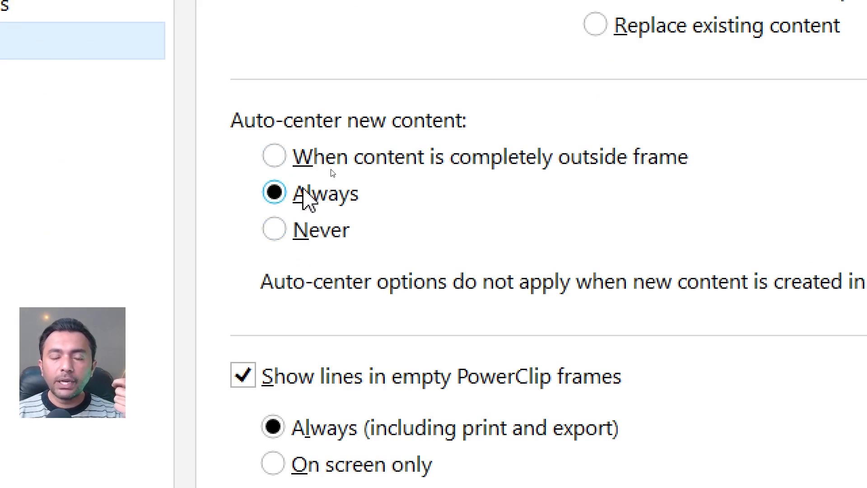
click(301, 161)
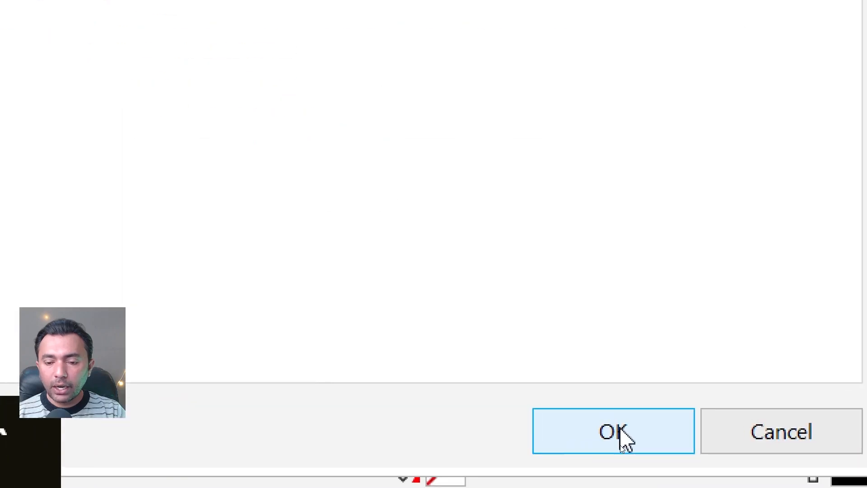
click(621, 433)
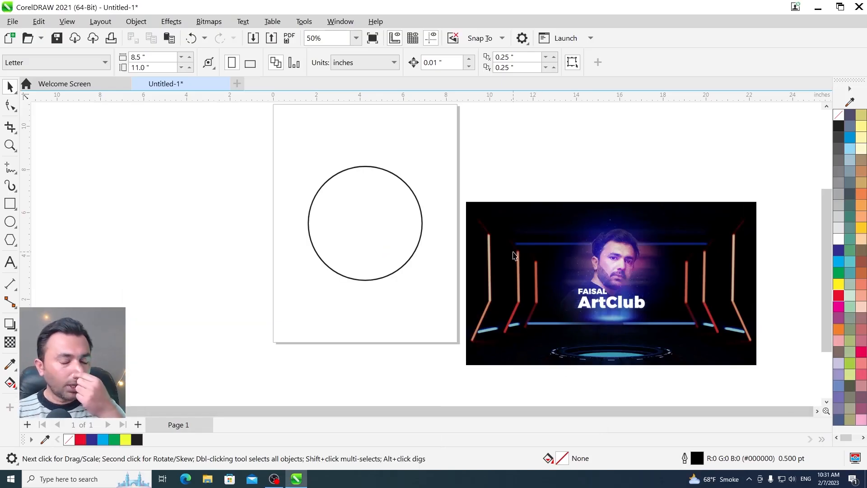
PowerClip the photo beside the page inside the circle with Place Inside Frame
click(557, 251)
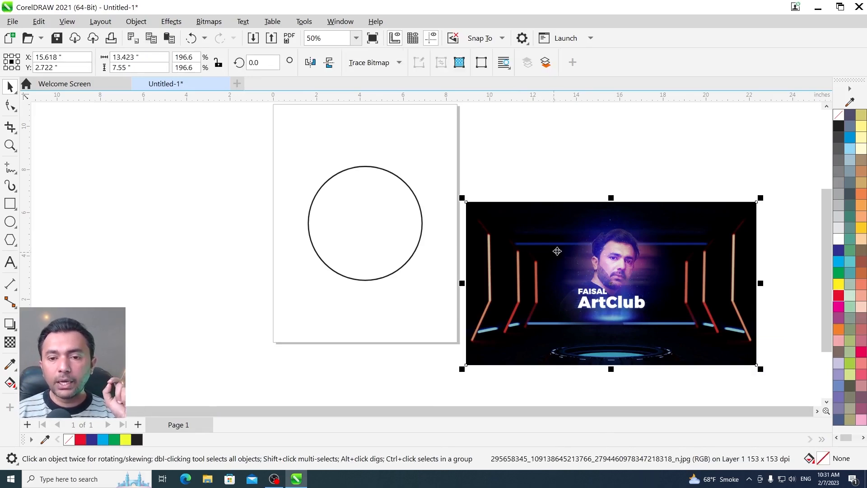
click(135, 22)
mouse_move(268, 48)
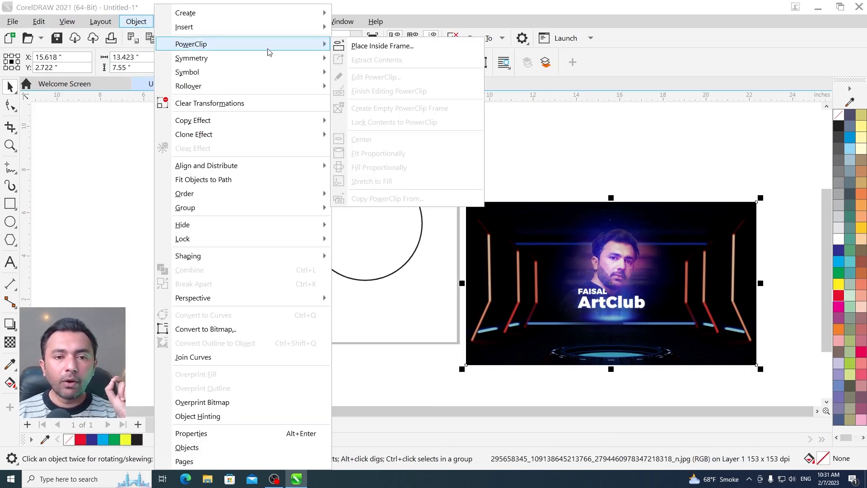
click(400, 48)
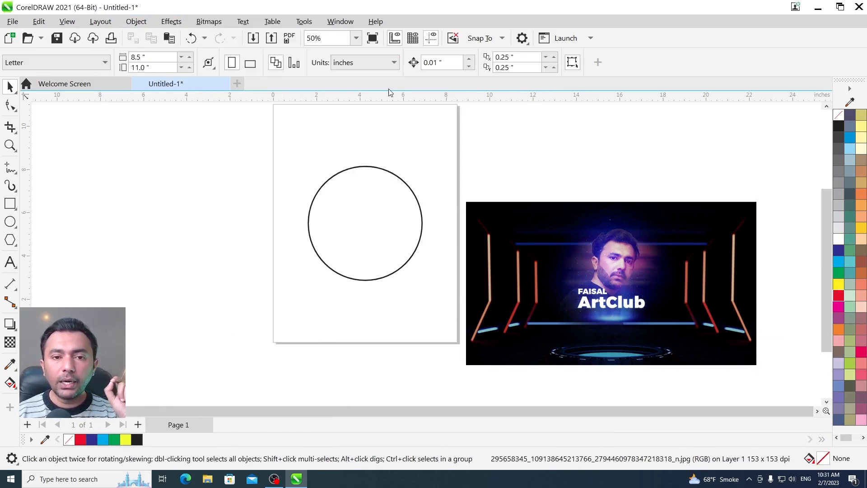
click(367, 167)
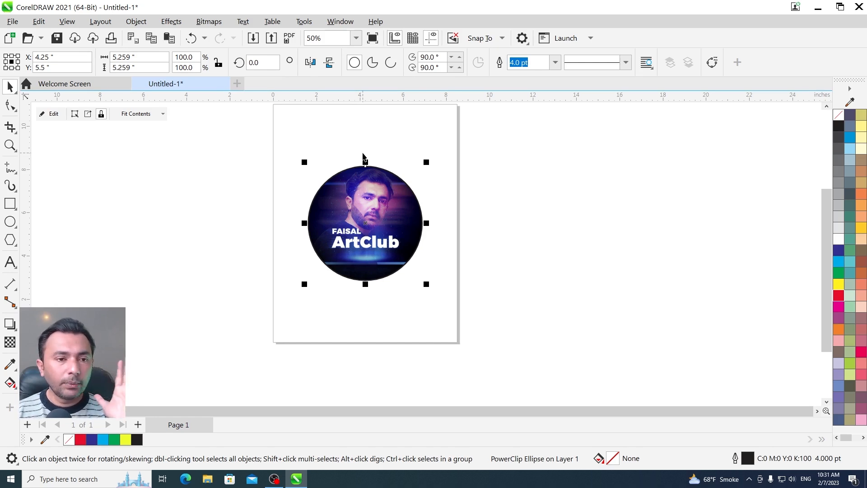
Apply the Center fit option to the photo clipped inside the circle
click(152, 114)
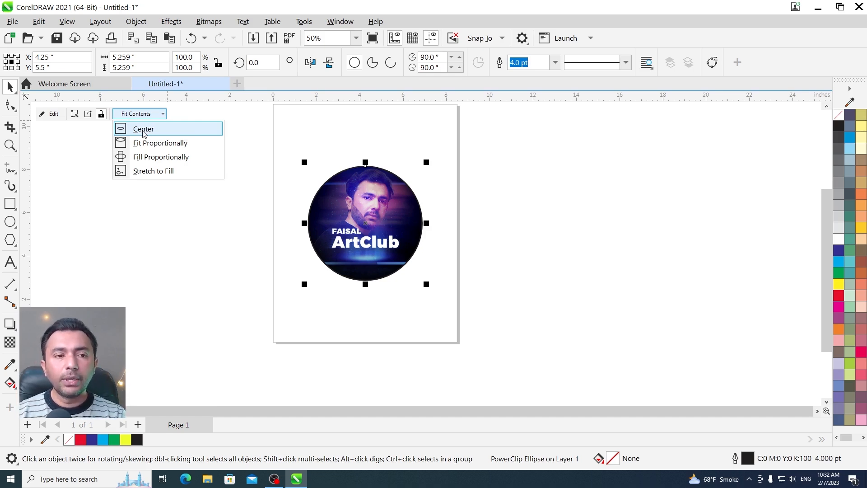
click(139, 130)
click(304, 170)
click(349, 192)
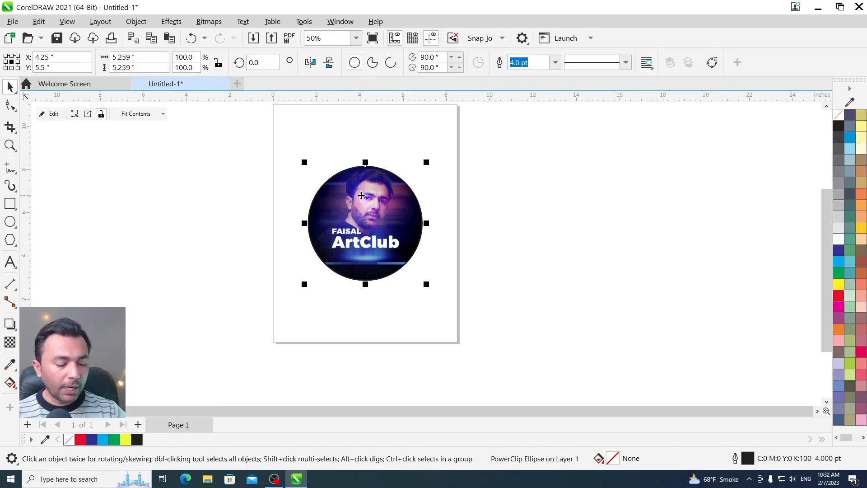
Move the clipped photo within its frame to about X 9.07 in, Y 2.81 in, and center it in the circle again
alt+click(361, 197)
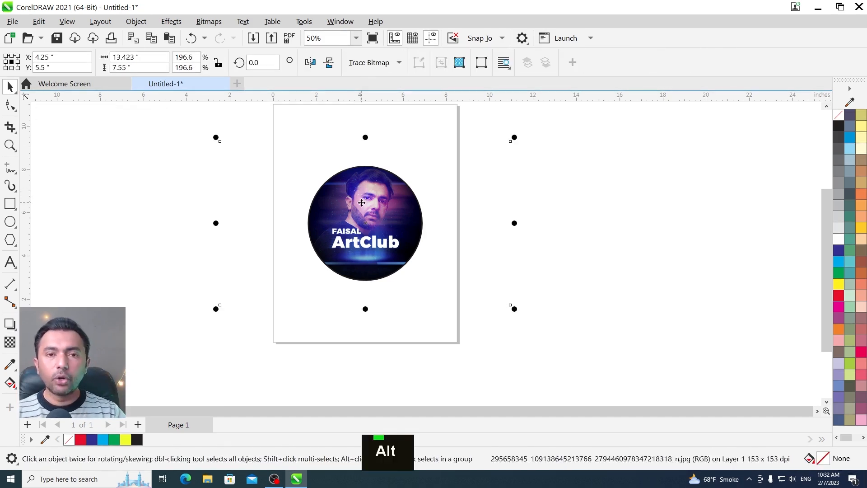
drag(362, 203, 466, 261)
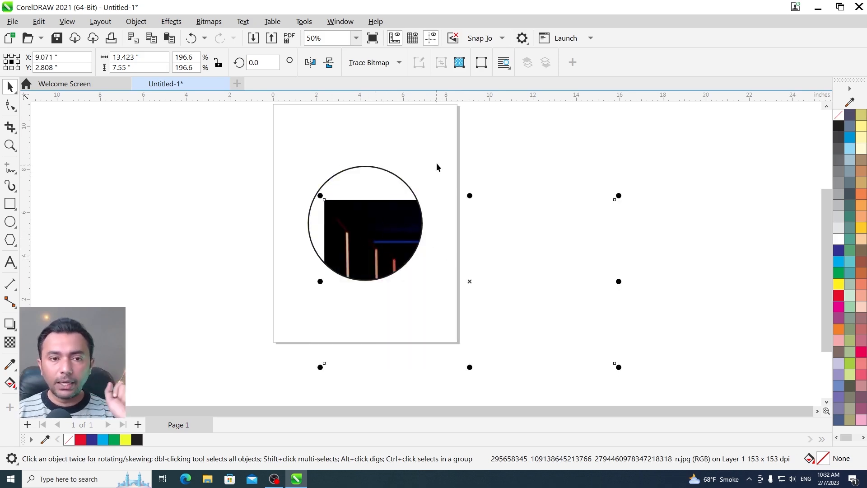
click(439, 133)
click(394, 231)
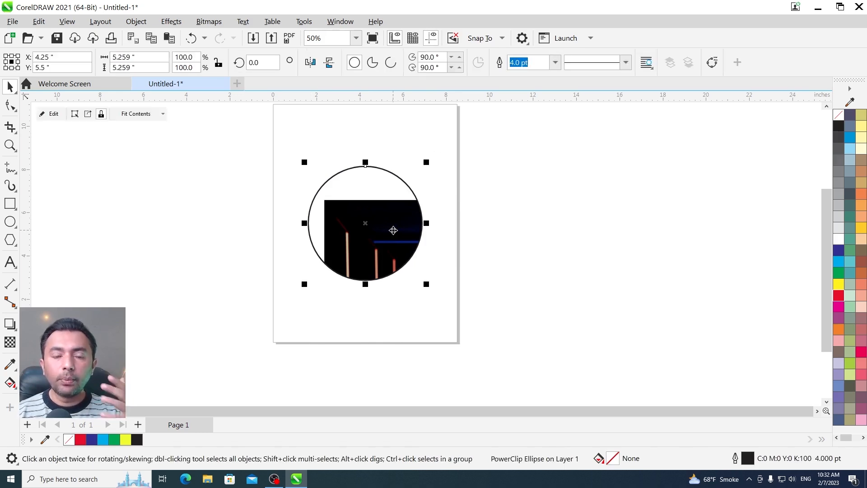
click(150, 114)
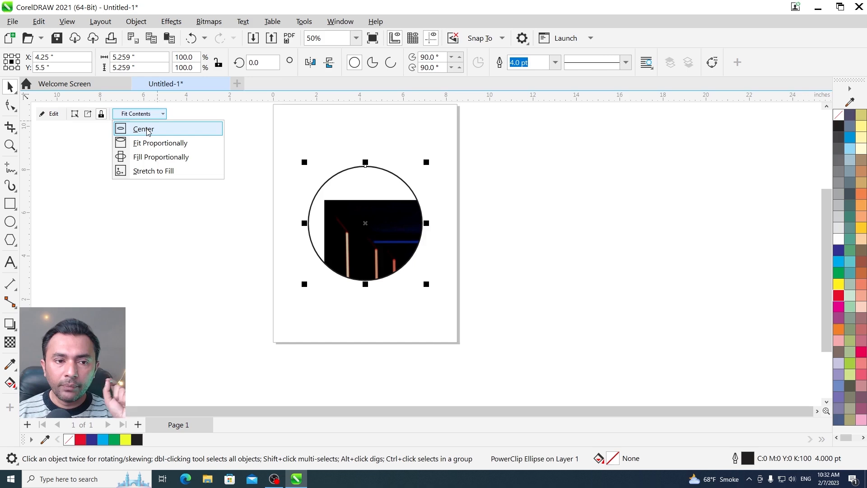
click(148, 131)
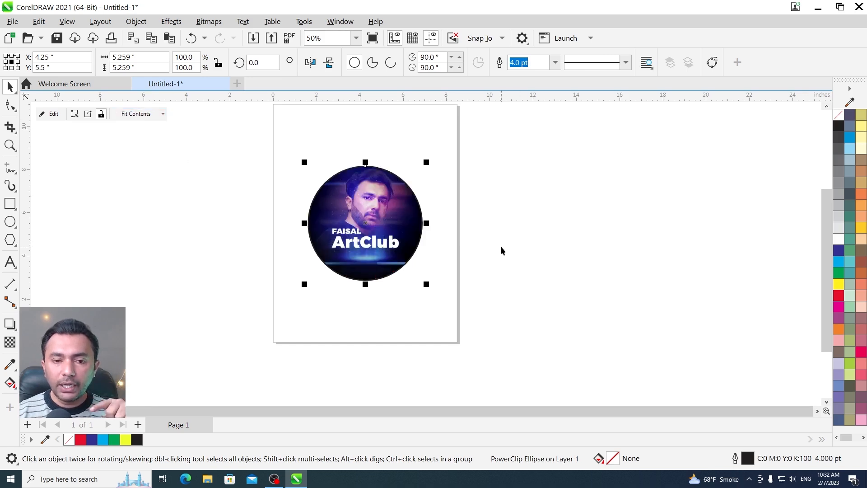
Shift the clipped photo to about X 4.06 in, Y 5.17 in, and apply Fit Proportionally to the circle's contents
alt+click(369, 200)
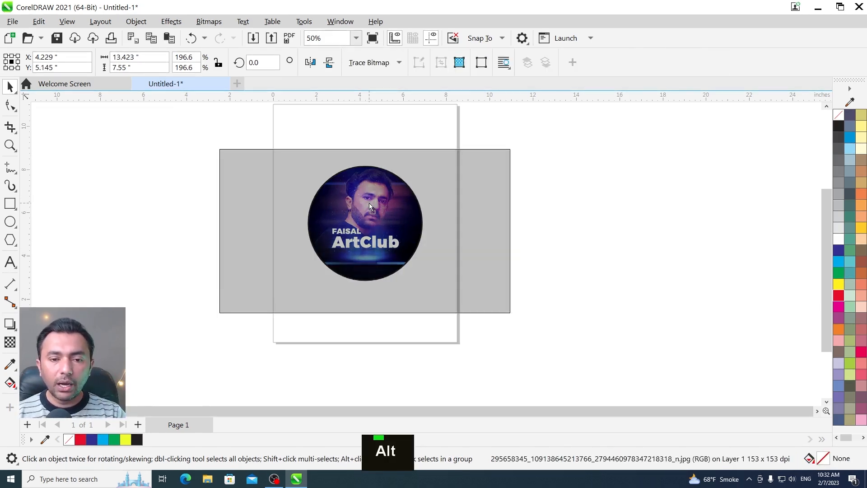
drag(368, 203, 366, 202)
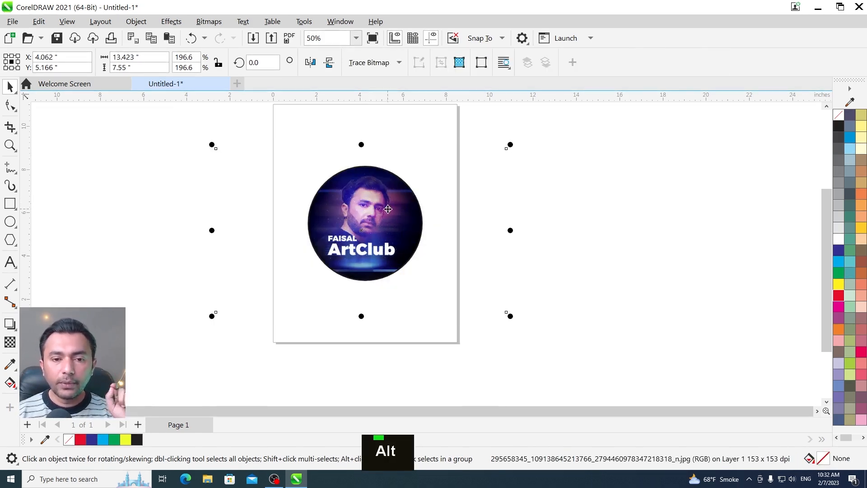
click(400, 127)
double_click(371, 219)
click(137, 113)
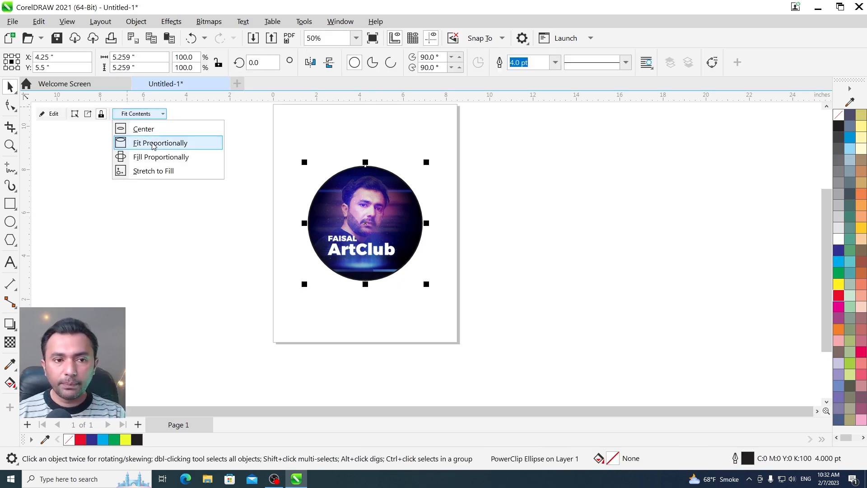
click(153, 143)
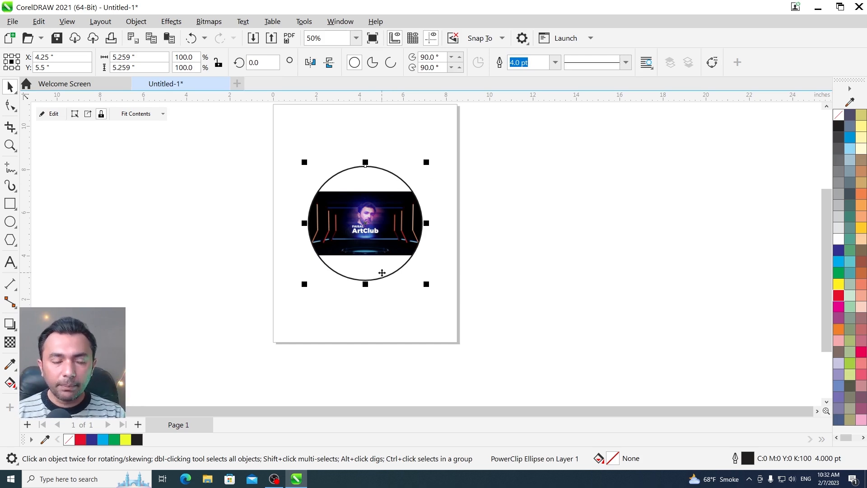
Apply Fill Proportionally to the circle's PowerClip contents, followed by Stretch to Fill
click(154, 117)
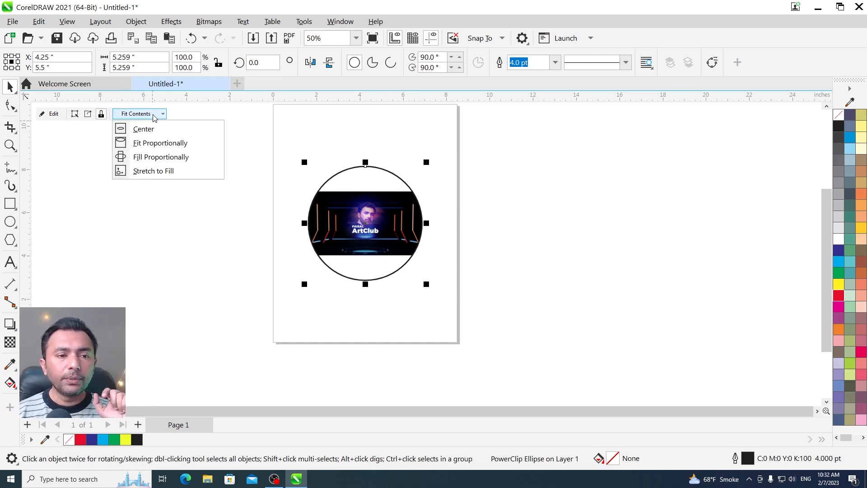
click(162, 158)
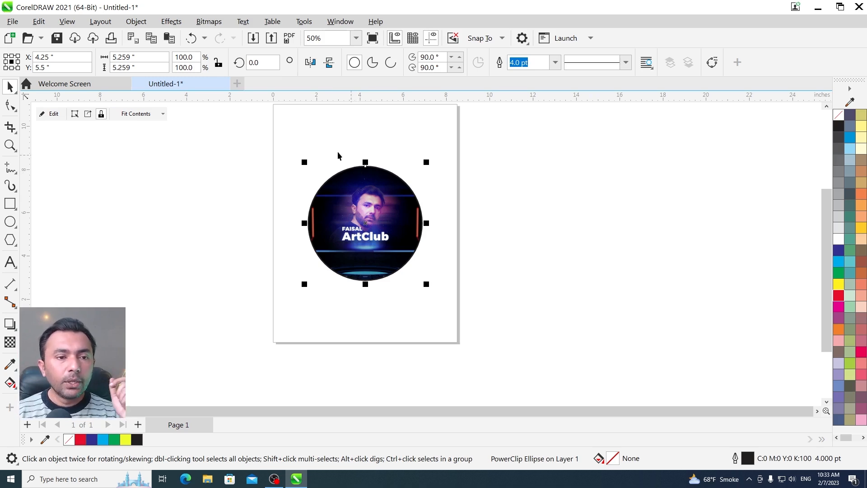
click(142, 114)
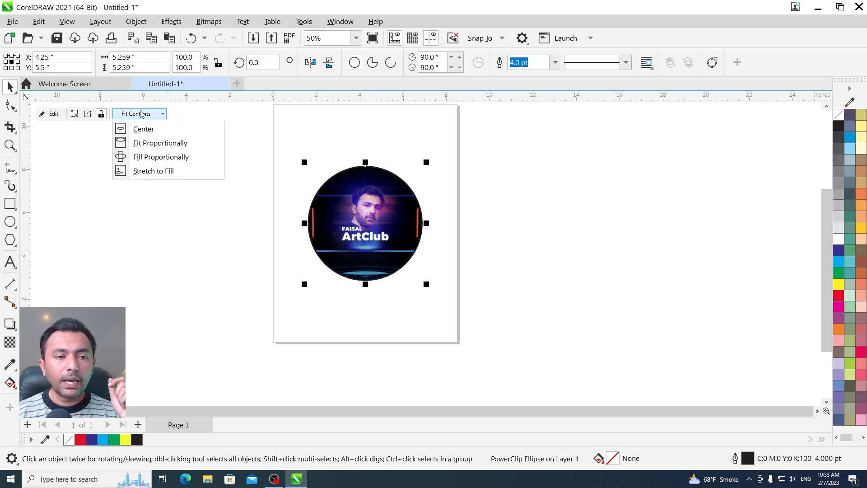
click(150, 171)
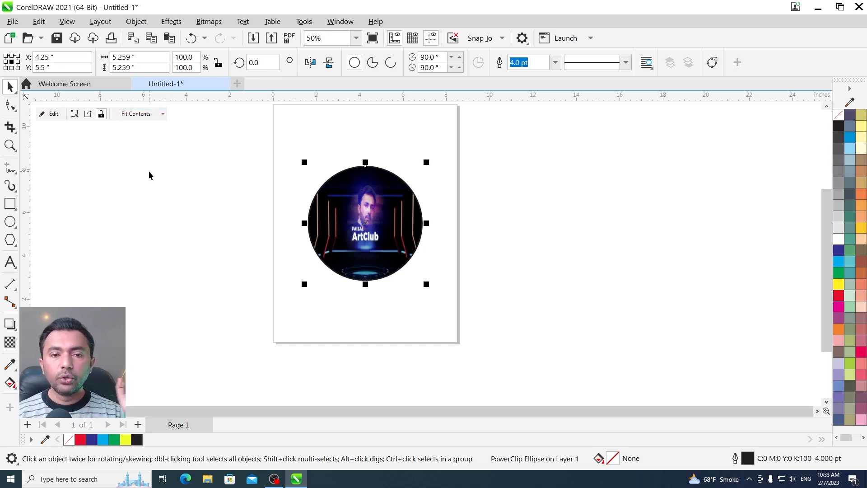